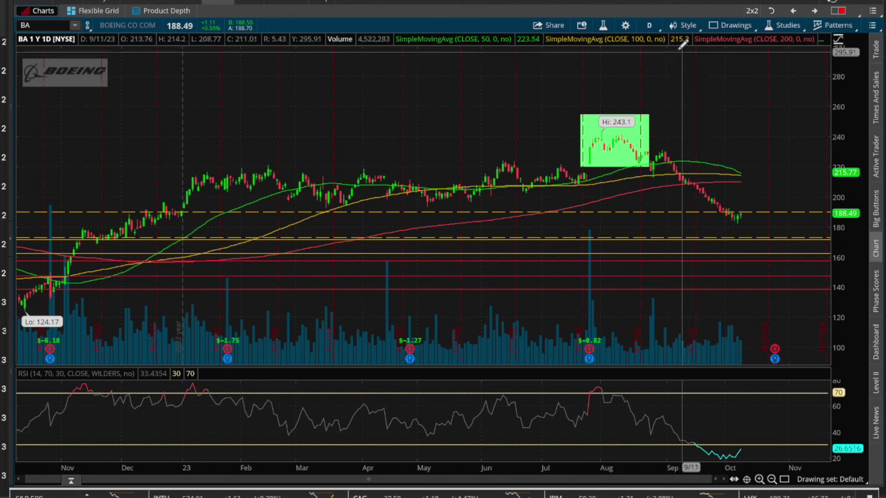
# - Draw a Boeing trendline from the 168.59 November 2022 low to 220.77 on 10/2/23
pyautogui.click(650, 27)
pyautogui.click(650, 27)
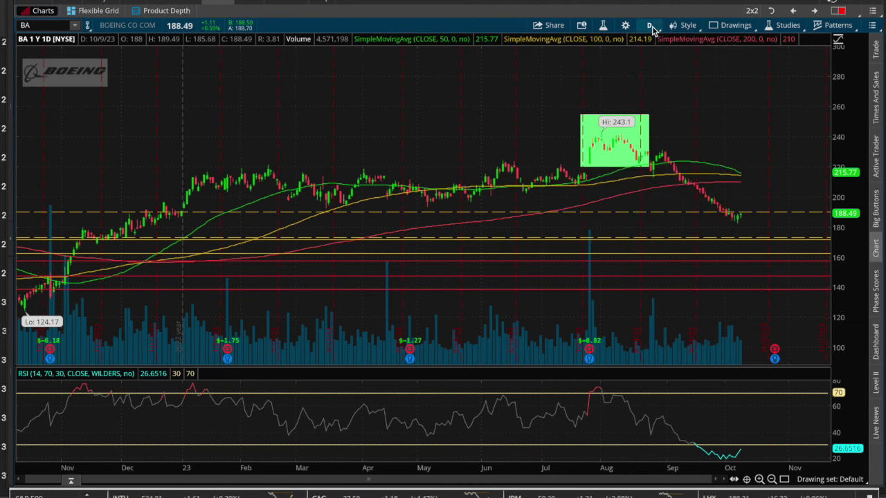
pyautogui.click(733, 31)
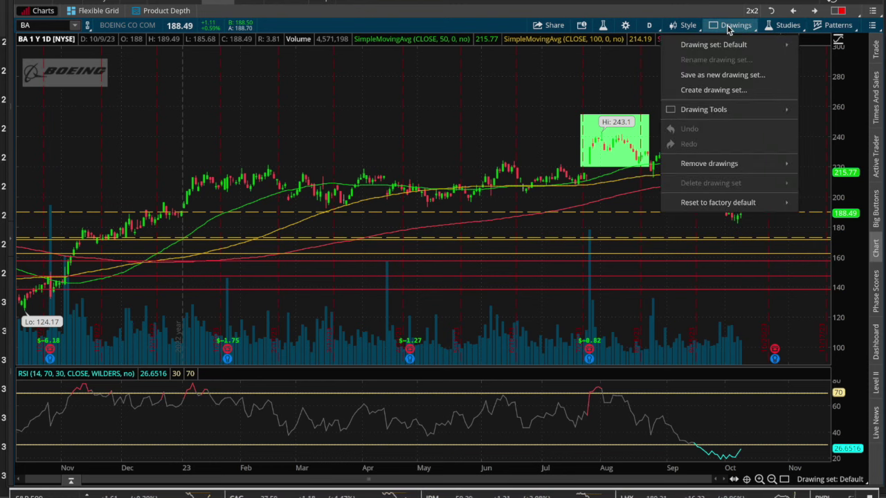
pyautogui.moveTo(739, 111)
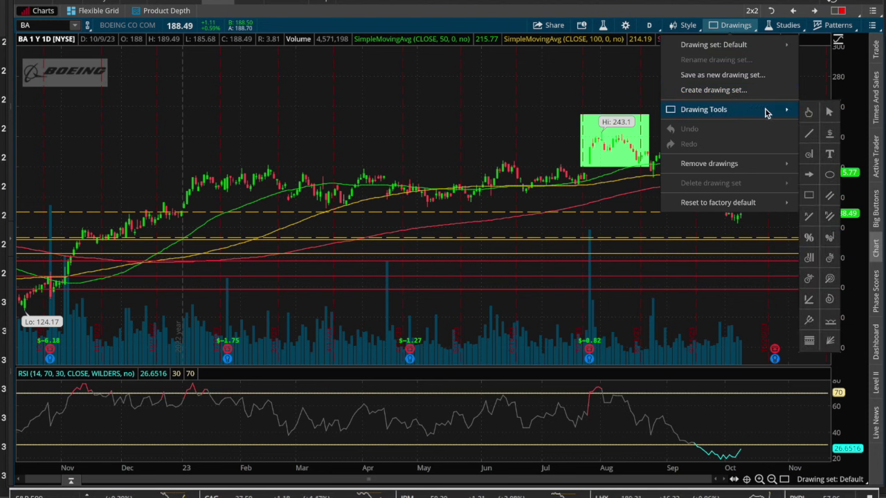
pyautogui.click(810, 133)
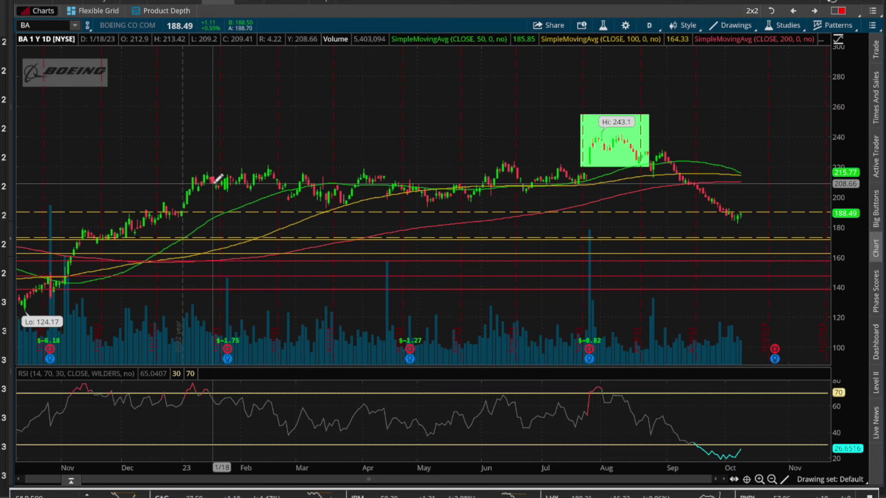
pyautogui.click(96, 240)
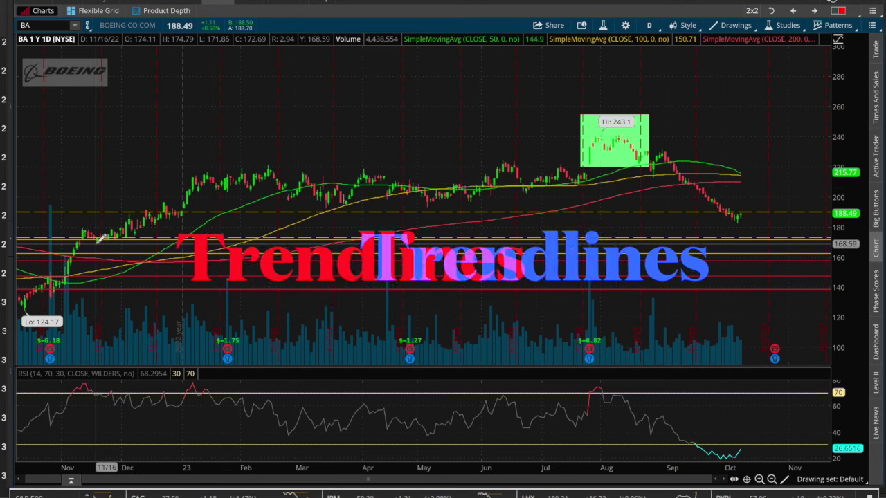
pyautogui.click(634, 188)
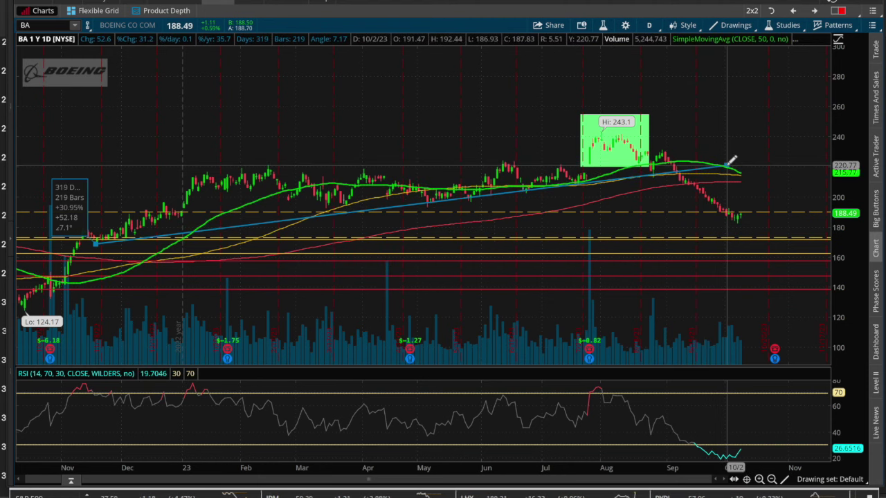
pyautogui.click(728, 164)
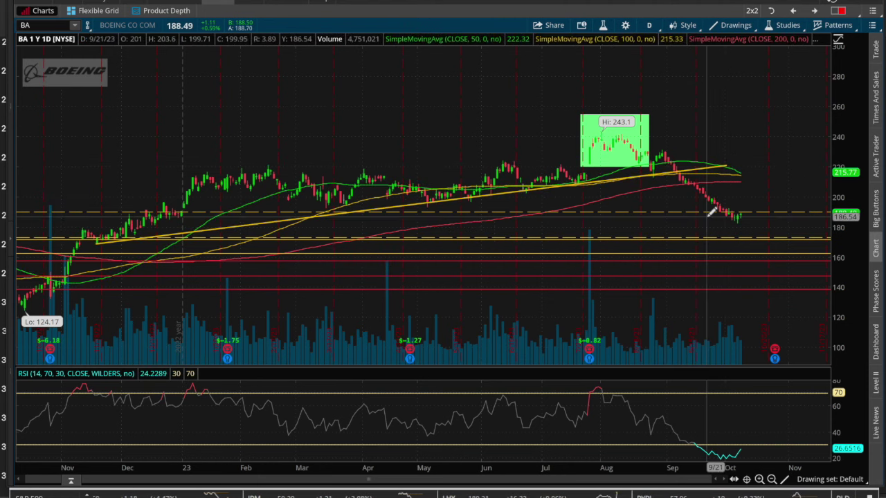
# - Change the trendline's properties to cyan colour and long-dashed line style
pyautogui.rightClick(643, 180)
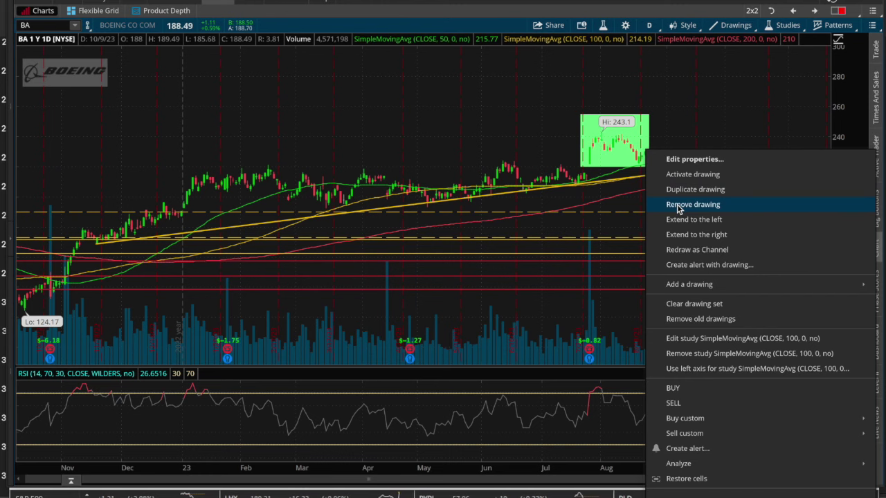
pyautogui.click(685, 160)
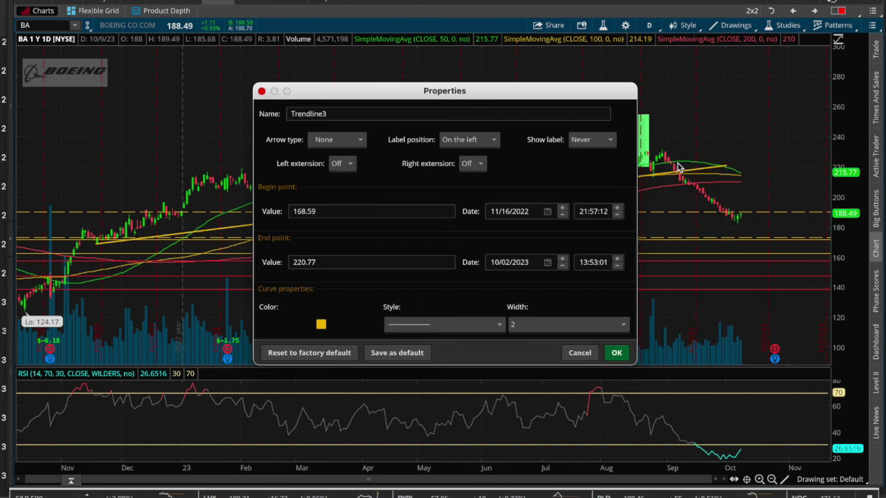
pyautogui.click(321, 325)
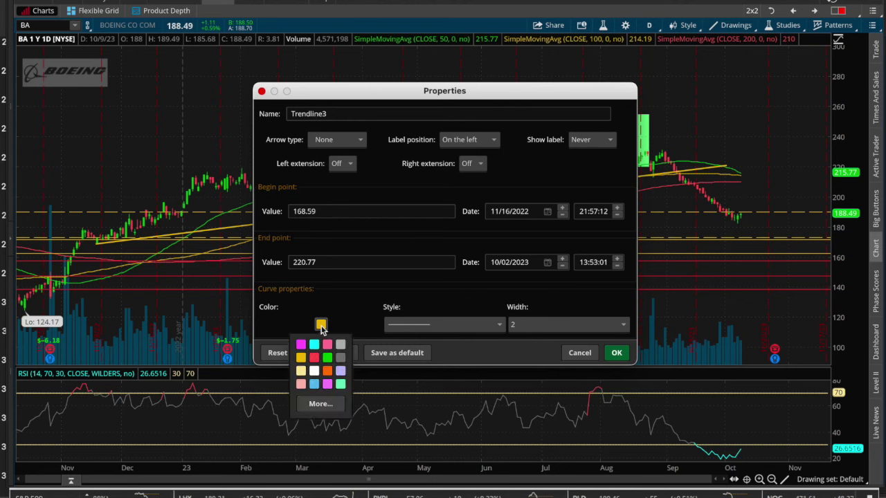
pyautogui.click(315, 345)
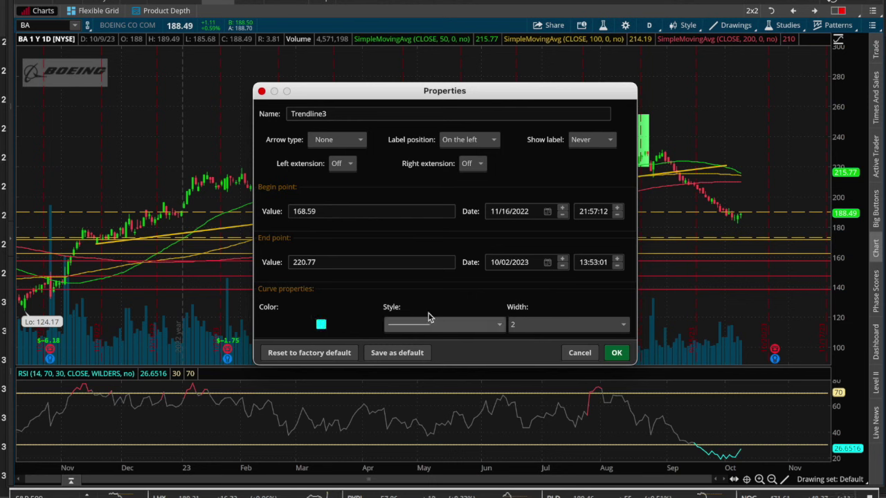
pyautogui.click(476, 325)
pyautogui.click(432, 367)
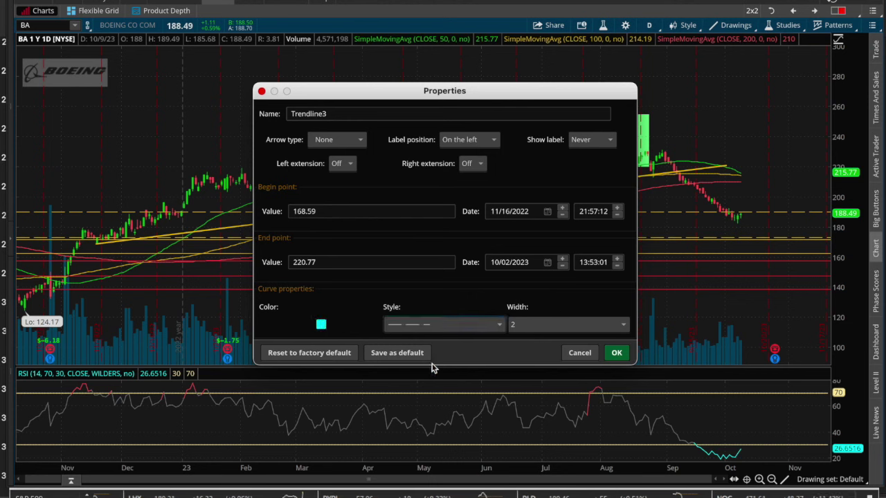
pyautogui.click(613, 353)
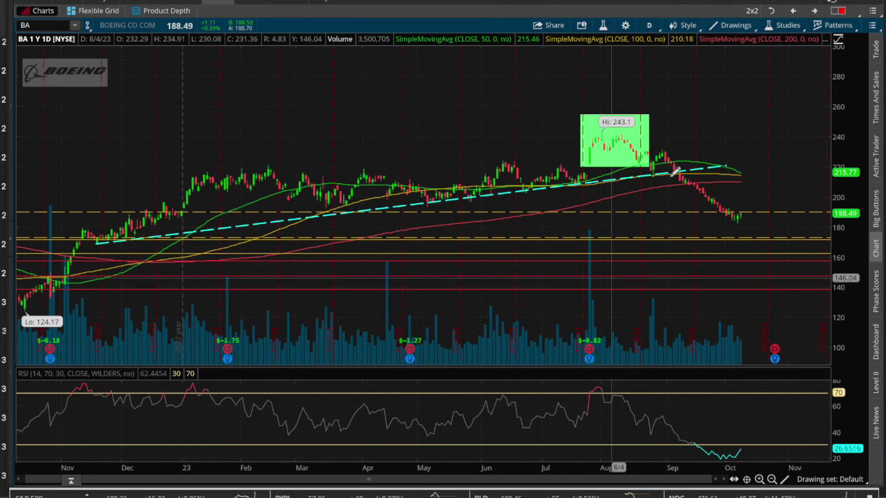
# - Place a horizontal price level at the February 14 high near 220.77
pyautogui.click(737, 27)
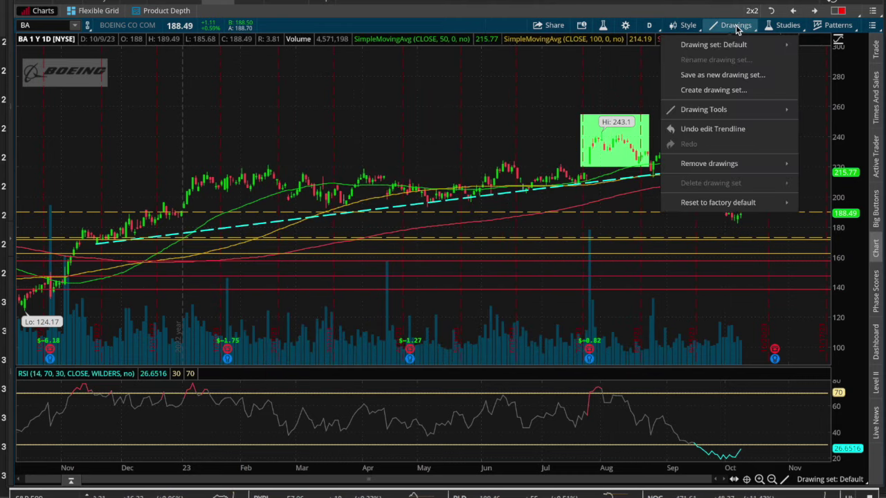
pyautogui.moveTo(759, 111)
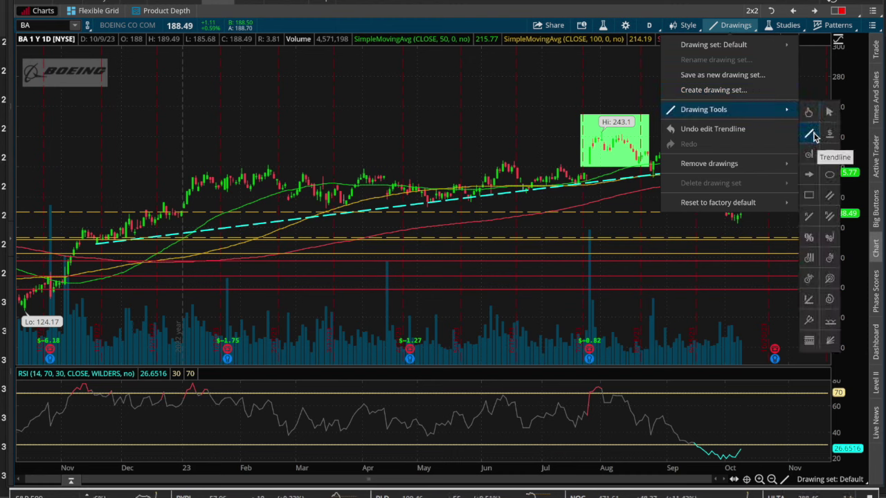
pyautogui.click(830, 135)
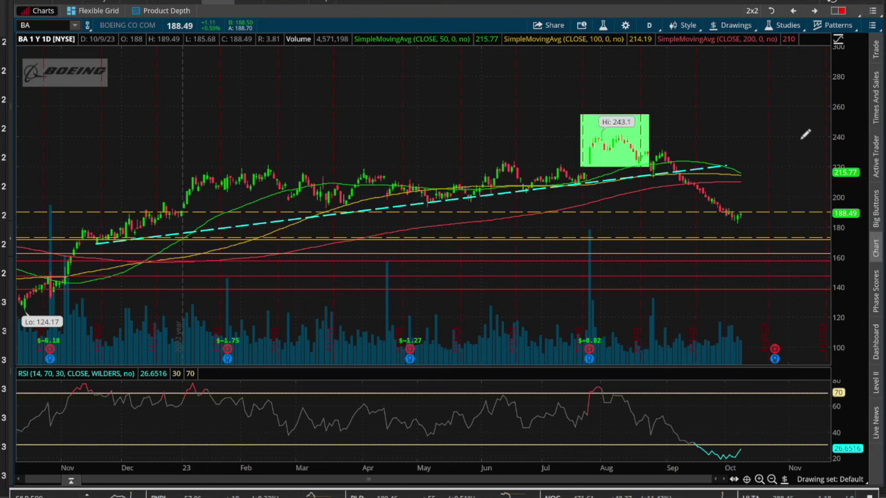
pyautogui.click(271, 164)
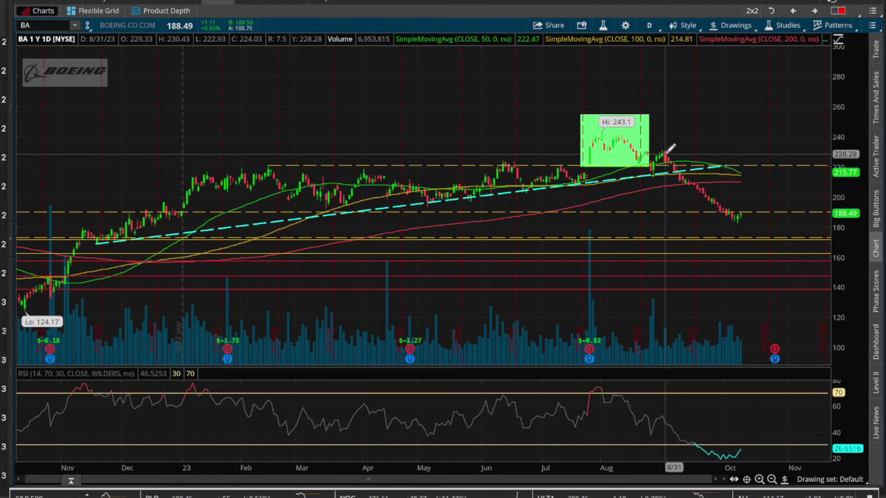
# - Add a price level near 188.5, then draw Channel1 from 212.42 (1/5/23) to 234.18 (10/7/23)
pyautogui.click(735, 211)
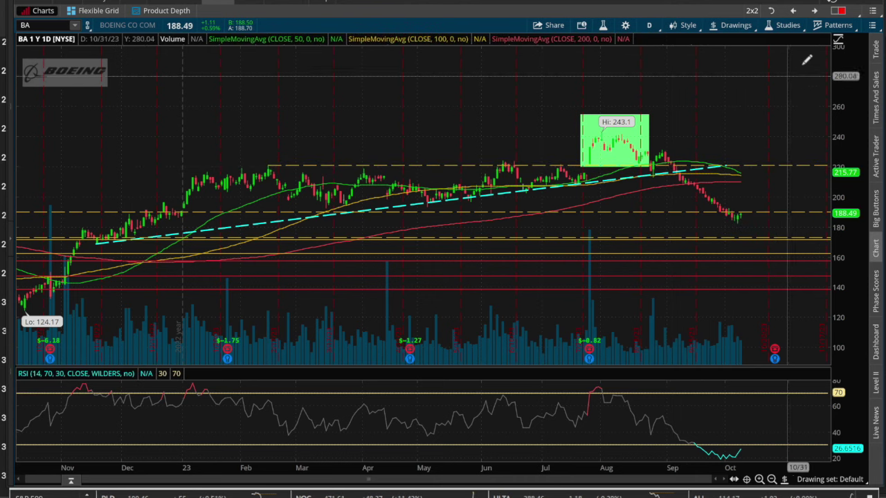
pyautogui.click(737, 27)
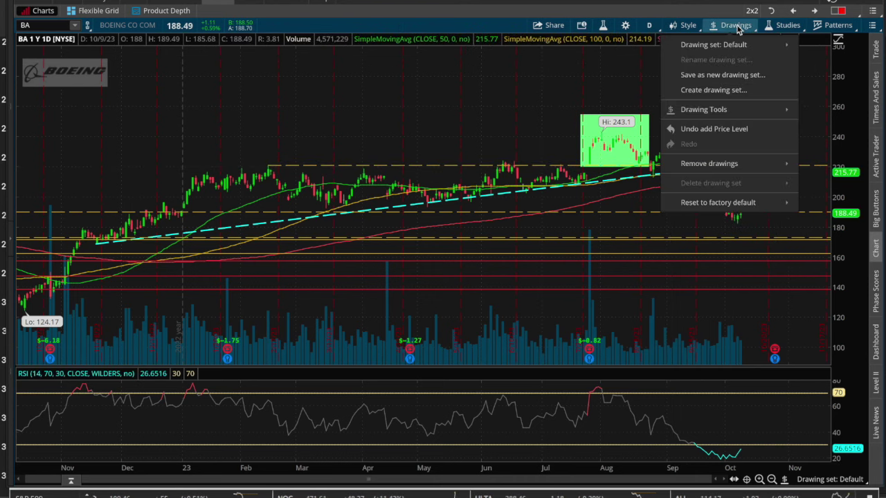
pyautogui.moveTo(742, 111)
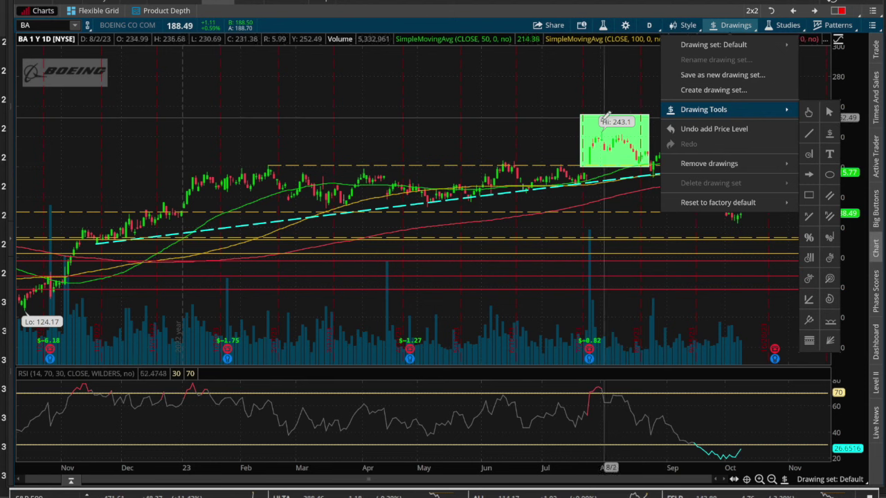
pyautogui.moveTo(768, 173)
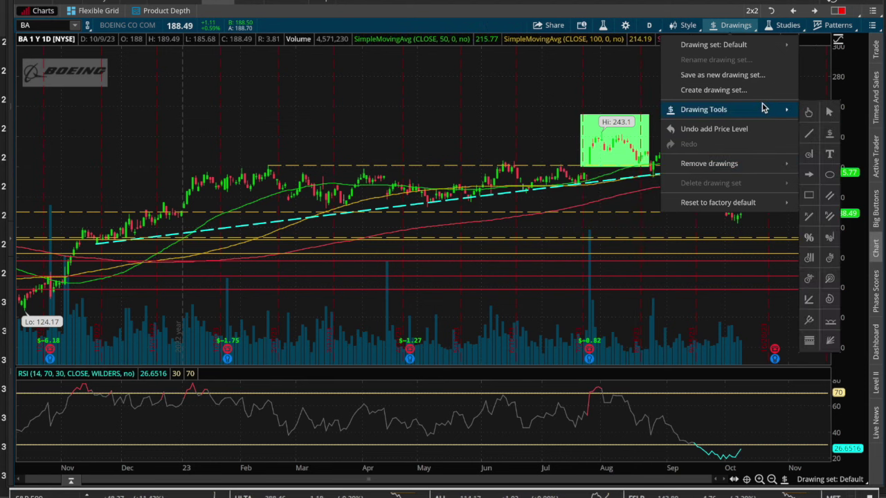
pyautogui.click(829, 198)
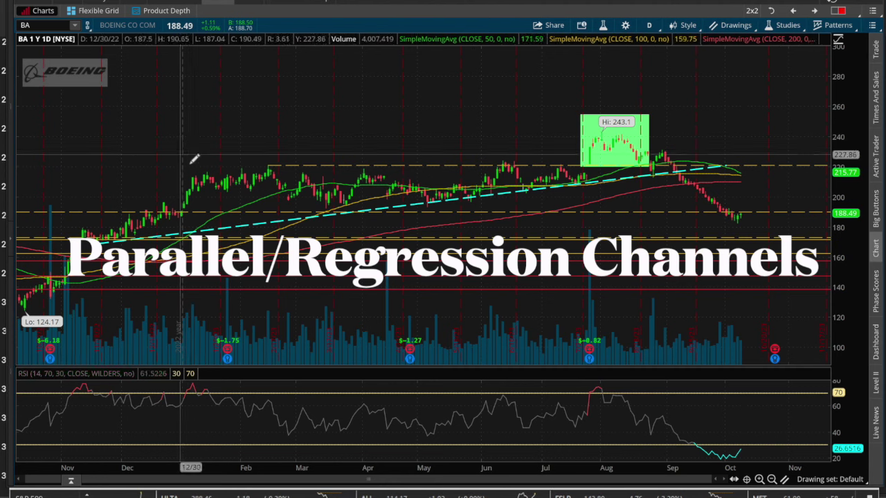
pyautogui.moveTo(191, 178)
pyautogui.mouseDown()
pyautogui.moveTo(653, 114)
pyautogui.moveTo(661, 142)
pyautogui.moveTo(737, 145)
pyautogui.mouseUp()
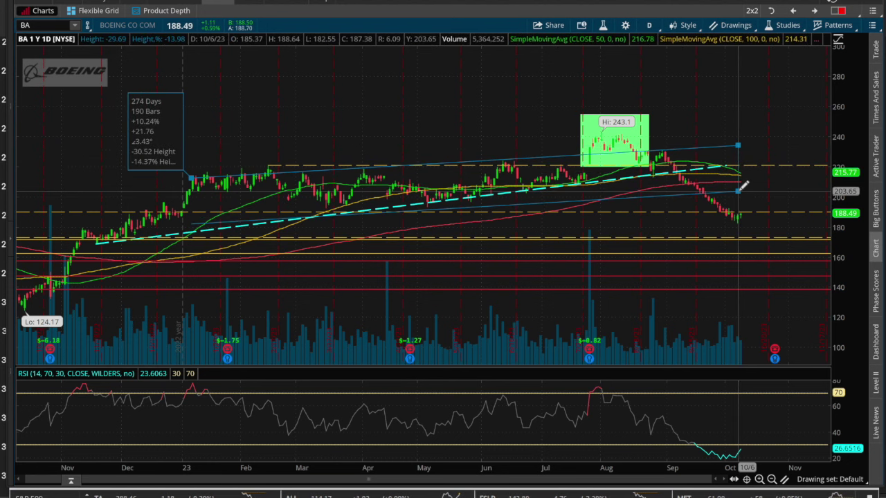
pyautogui.click(738, 187)
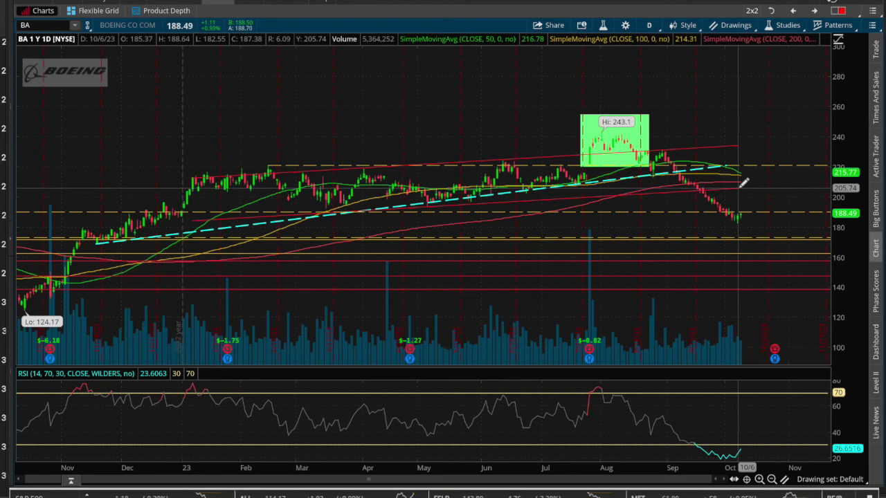
pyautogui.moveTo(725, 140)
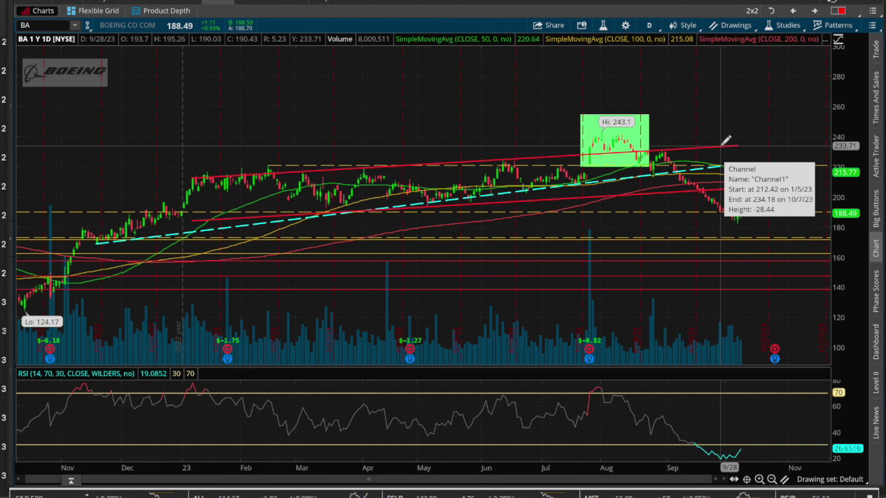
pyautogui.click(731, 28)
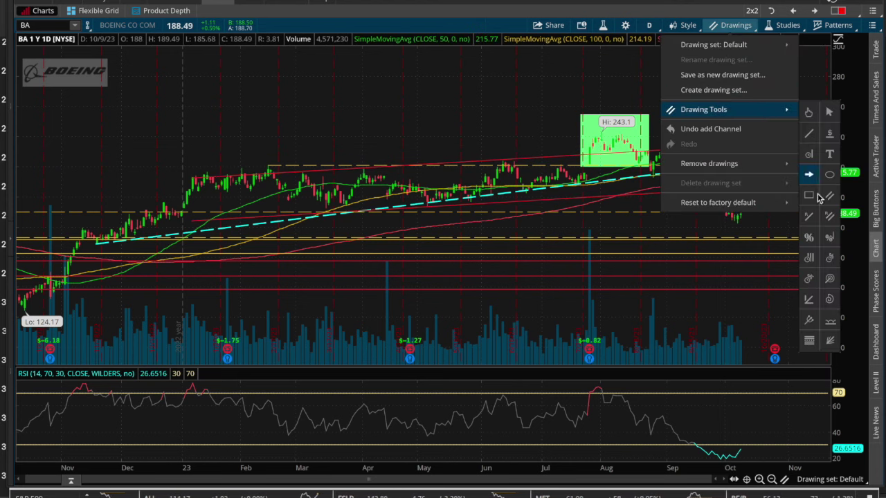
# - Draw Fibonacci levels from the 125.59 October 2022 low to the 244.98 August 2023 high
pyautogui.click(829, 239)
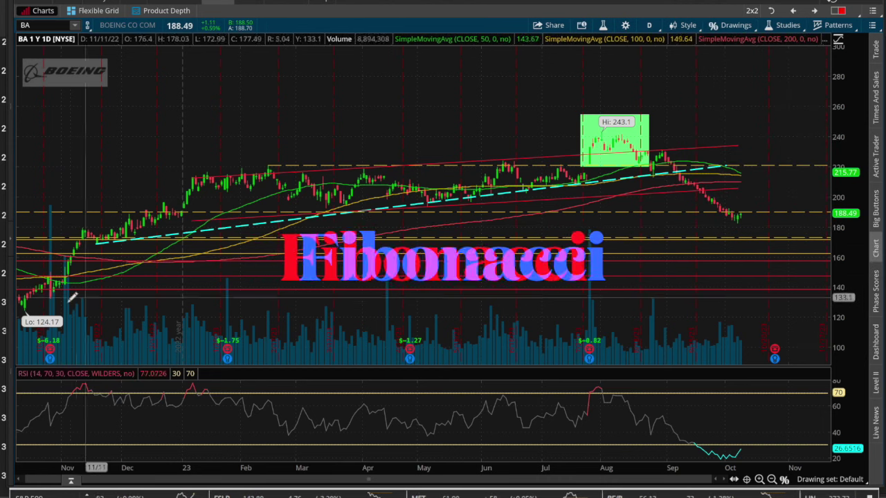
pyautogui.click(26, 304)
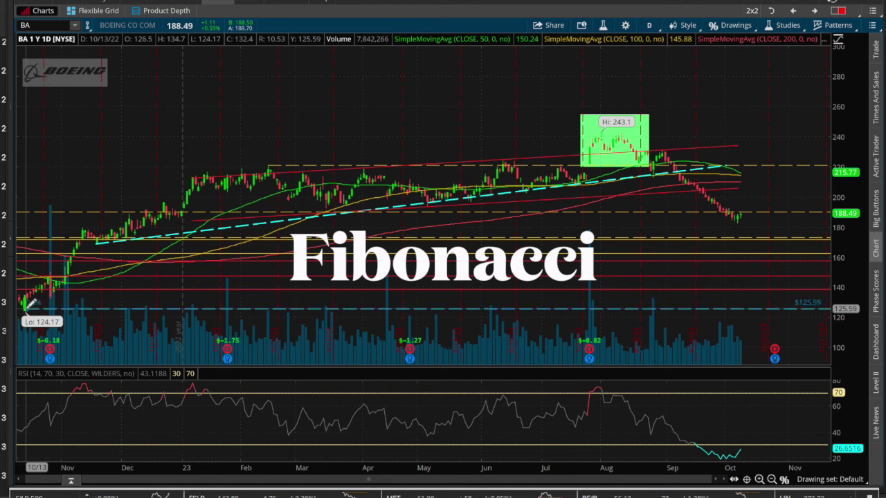
pyautogui.click(638, 129)
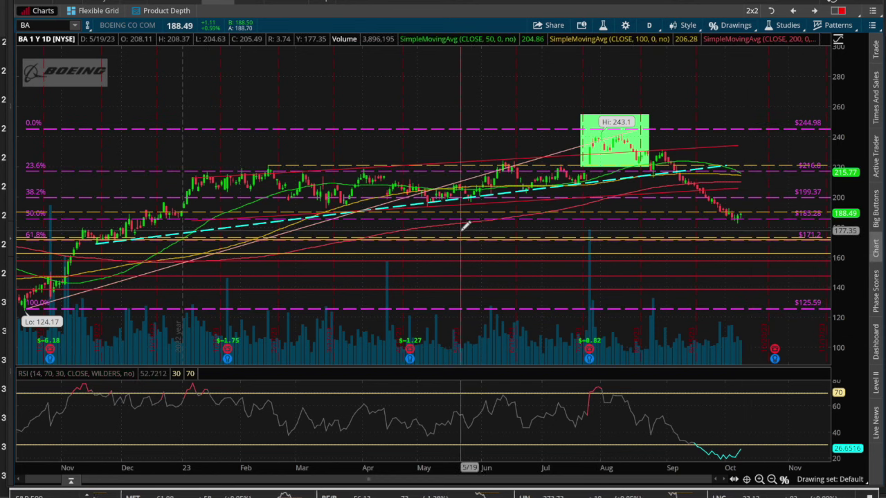
# - Delete the Fibonacci retracement, then delete Channel1 through the Remove drawing submenu
pyautogui.rightClick(458, 178)
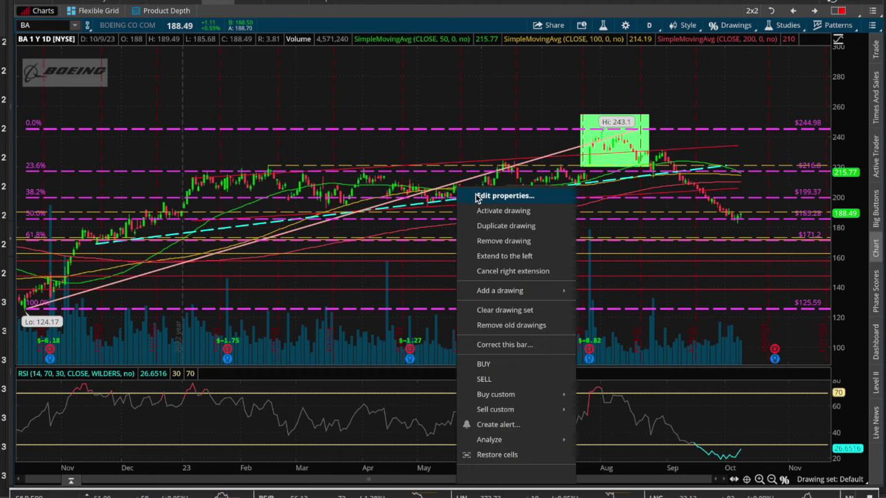
pyautogui.click(489, 239)
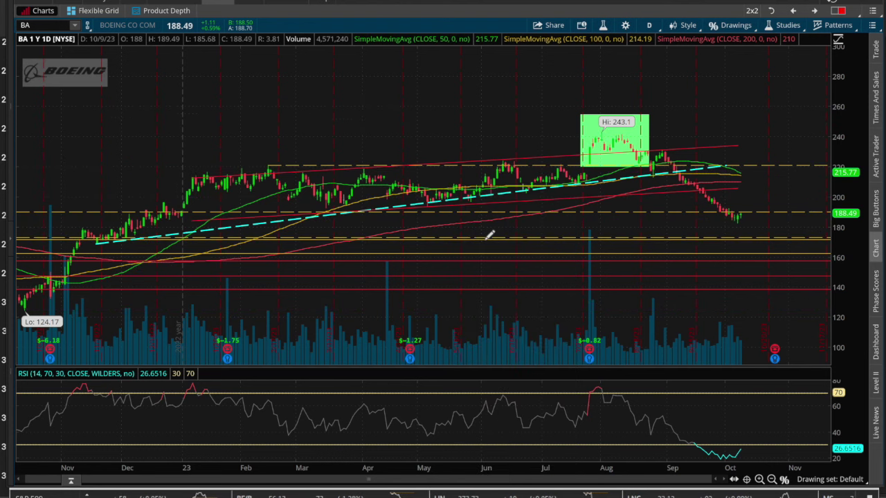
pyautogui.rightClick(427, 160)
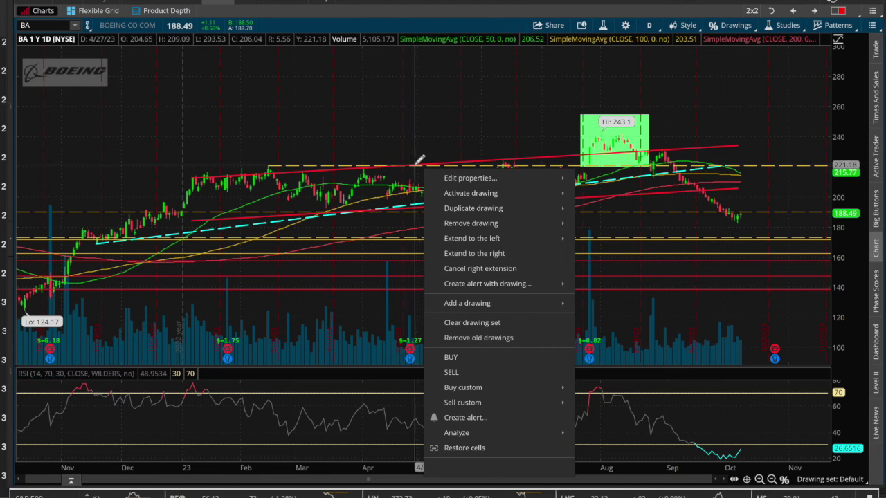
pyautogui.rightClick(420, 160)
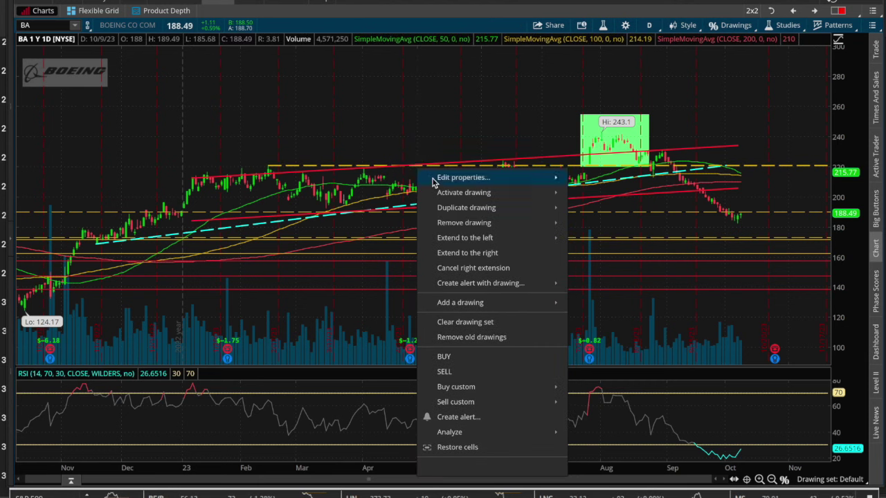
pyautogui.moveTo(457, 223)
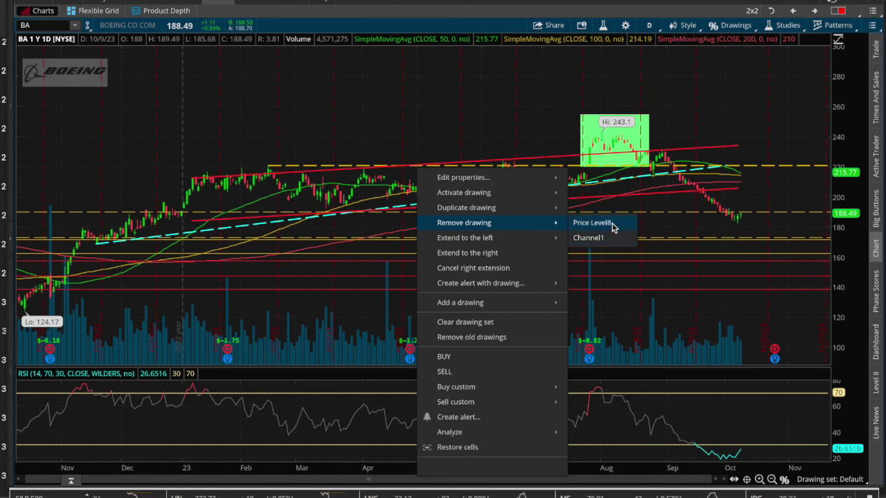
pyautogui.moveTo(479, 197)
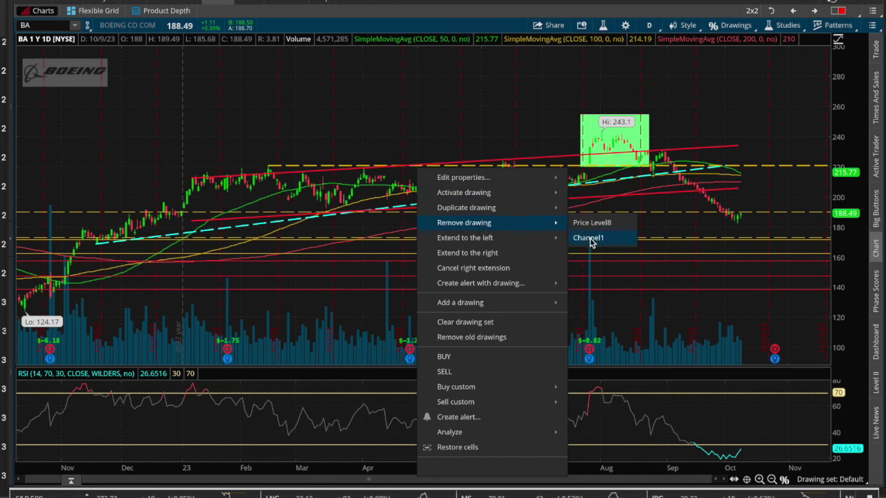
pyautogui.click(589, 237)
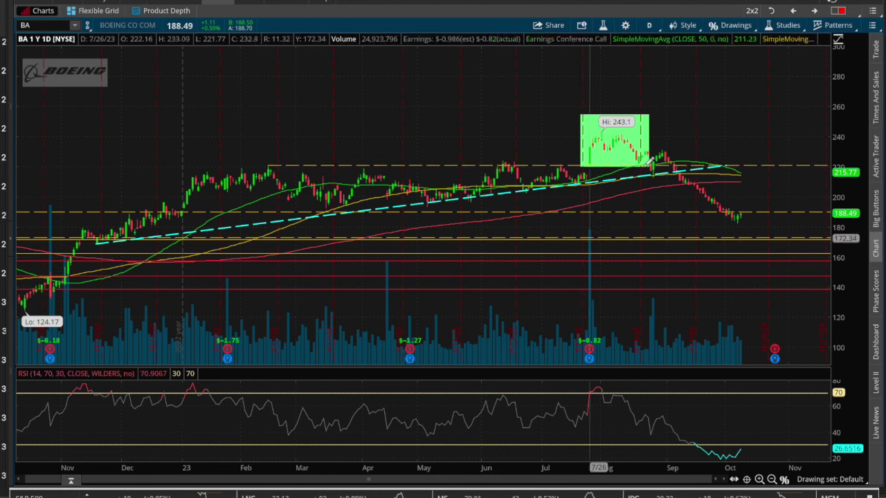
# - Show the Favorites list of chart time frames from the D time-frame button
pyautogui.click(725, 28)
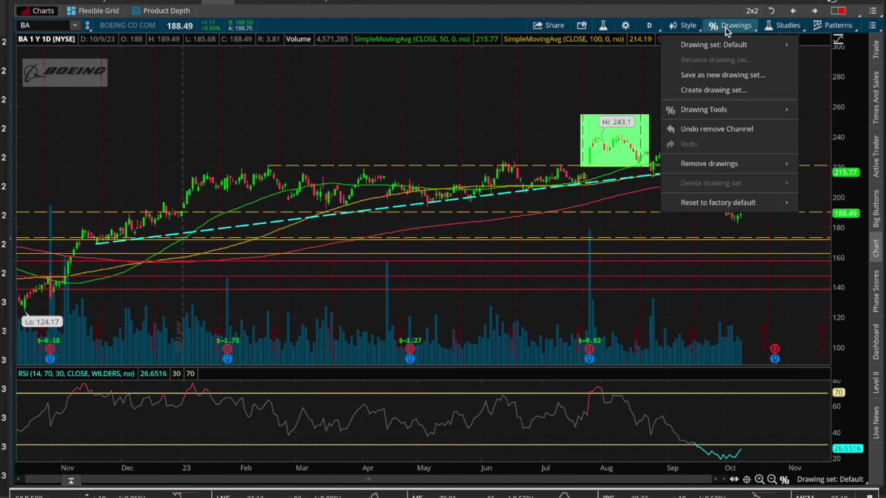
pyautogui.moveTo(767, 111)
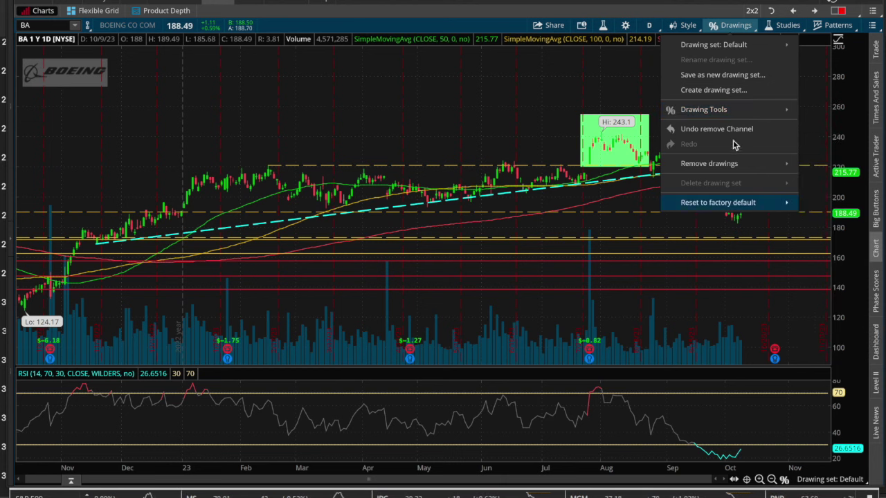
pyautogui.click(728, 28)
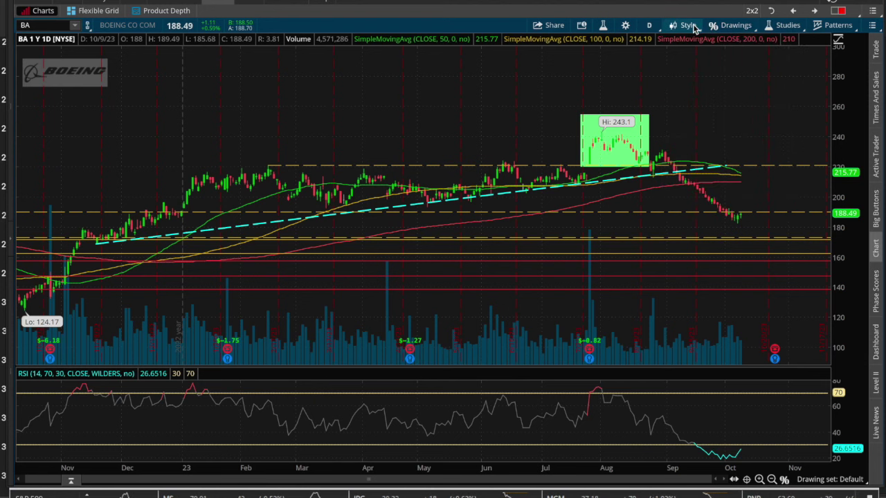
pyautogui.click(652, 27)
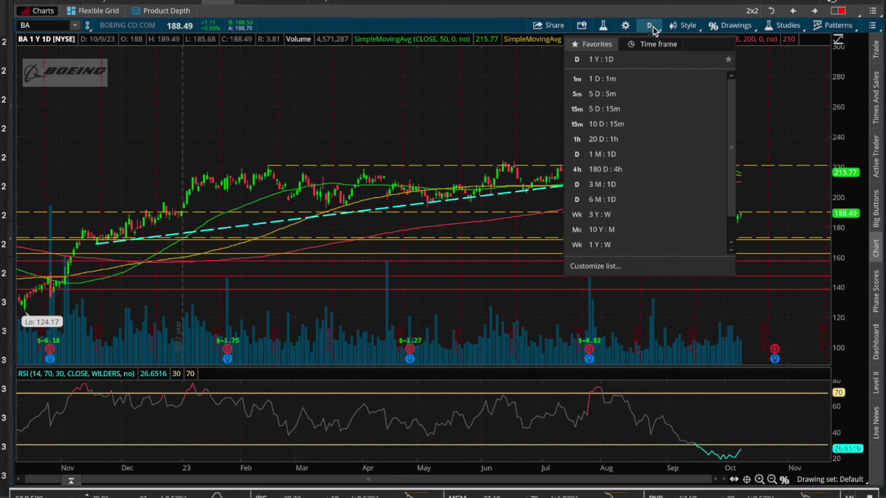
# - Open Chart Settings and look over the Equities, Options and Futures tabs
pyautogui.click(626, 26)
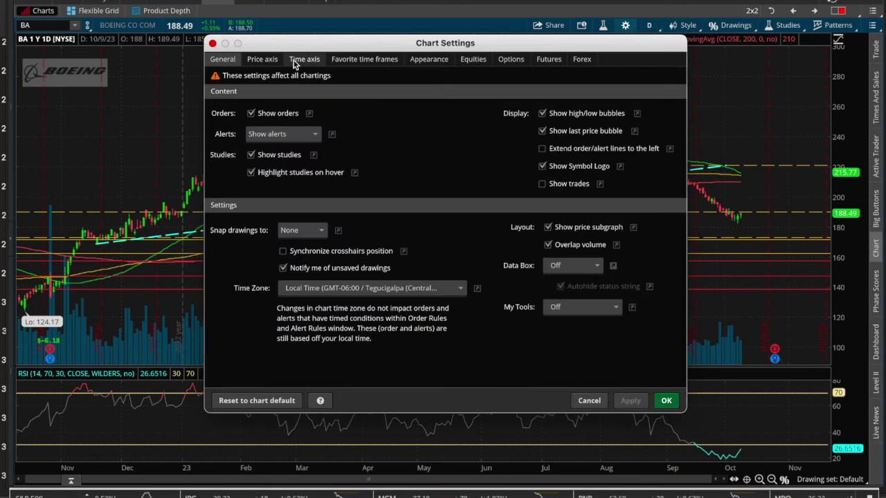
pyautogui.click(478, 61)
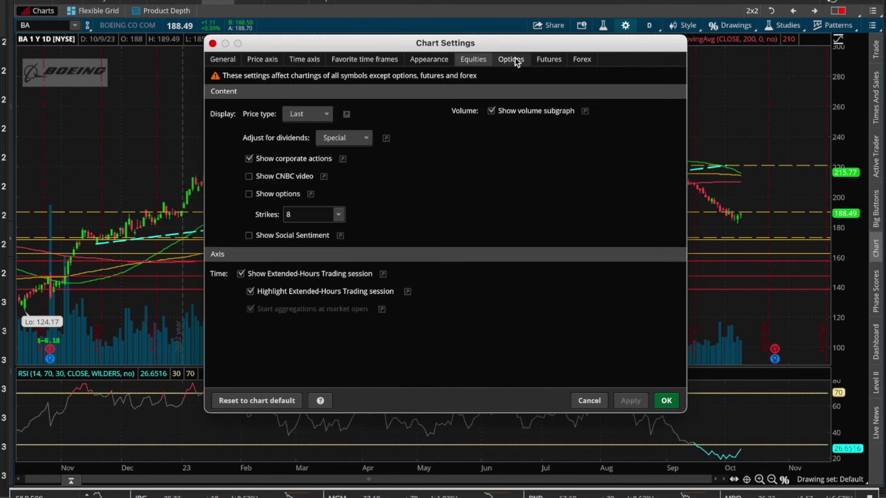
pyautogui.click(515, 62)
pyautogui.click(549, 61)
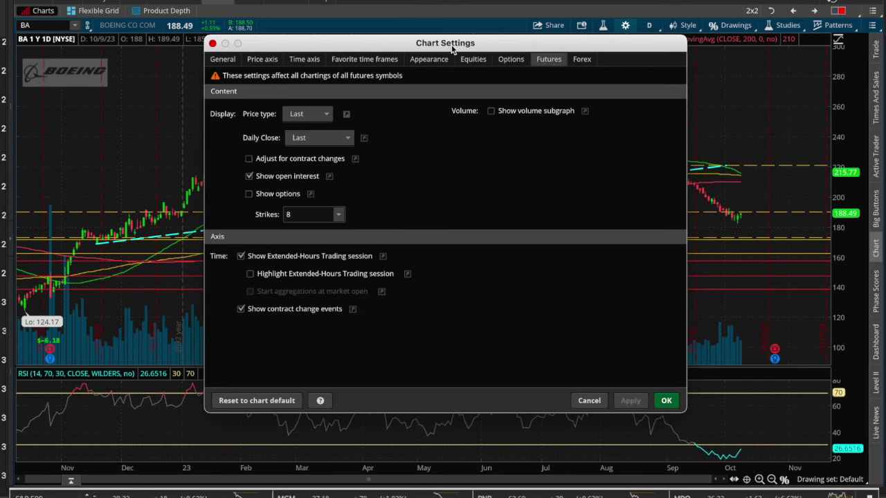
pyautogui.click(473, 60)
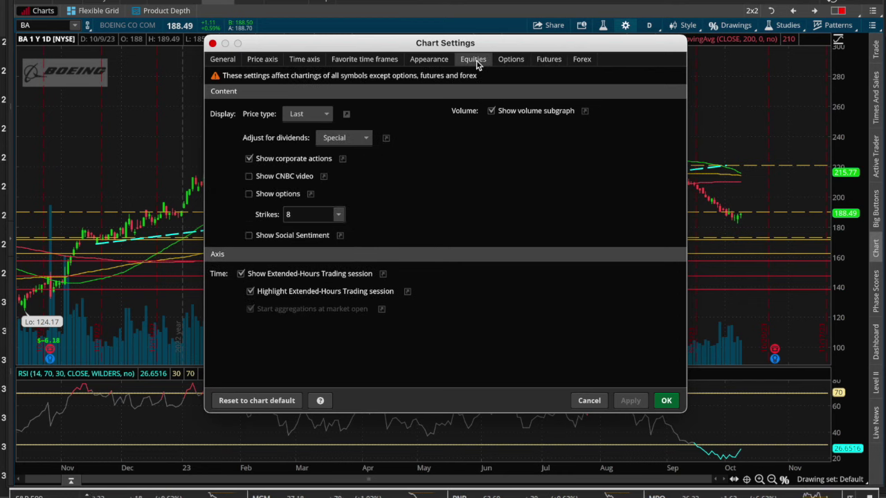
pyautogui.click(492, 111)
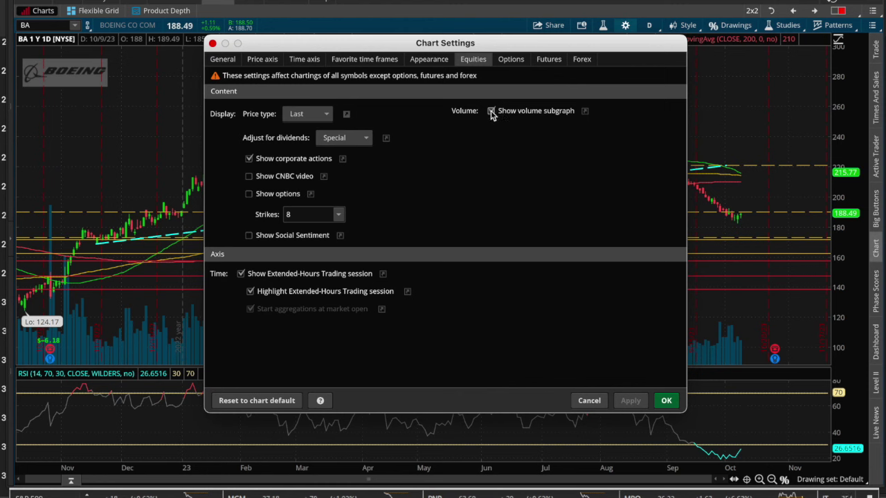
# - Hide the volume subgraph, restore it, and close Chart Settings with OK
pyautogui.click(491, 113)
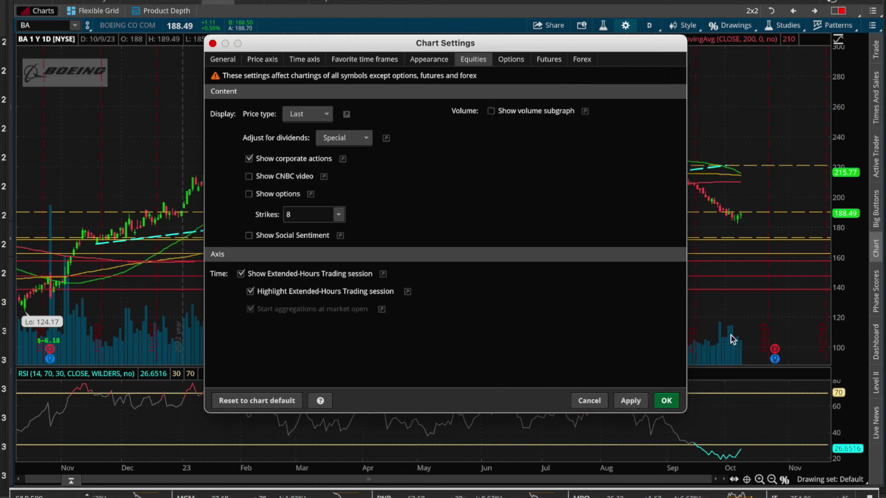
pyautogui.click(641, 404)
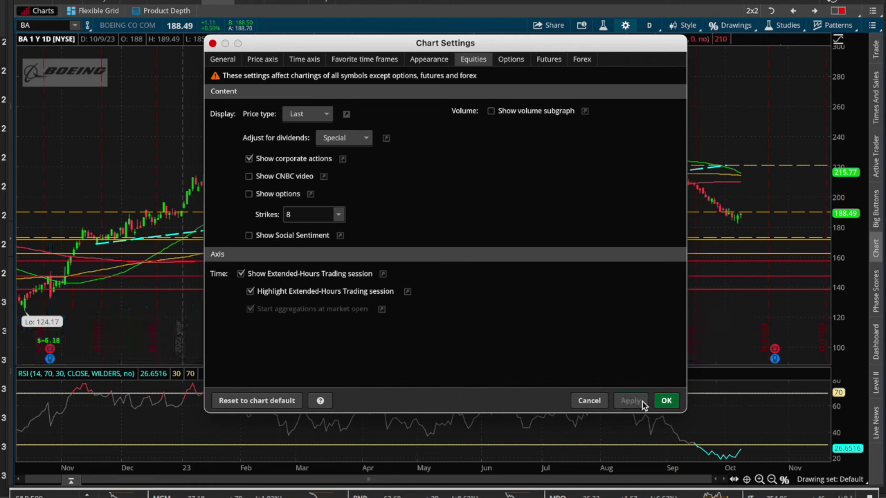
pyautogui.click(492, 111)
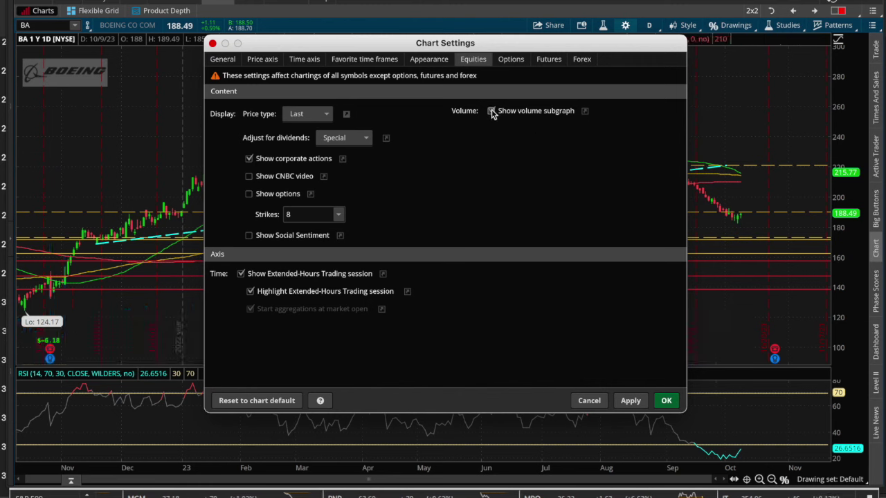
pyautogui.click(637, 402)
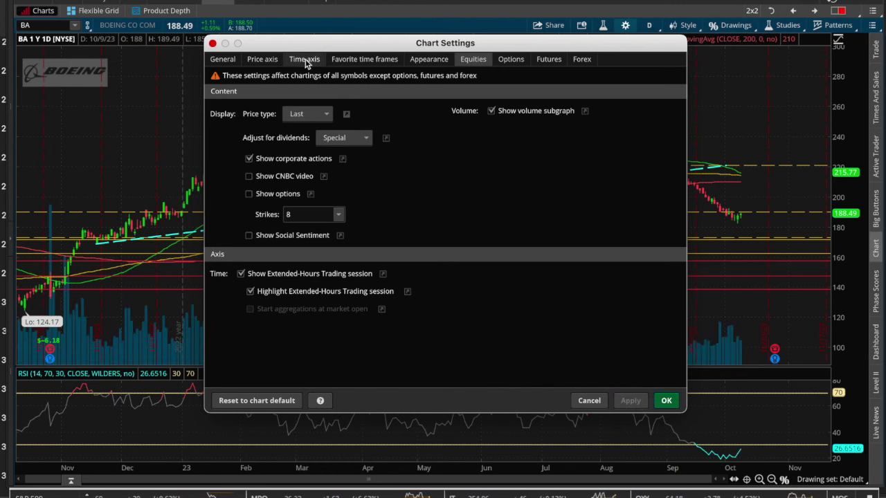
pyautogui.click(267, 60)
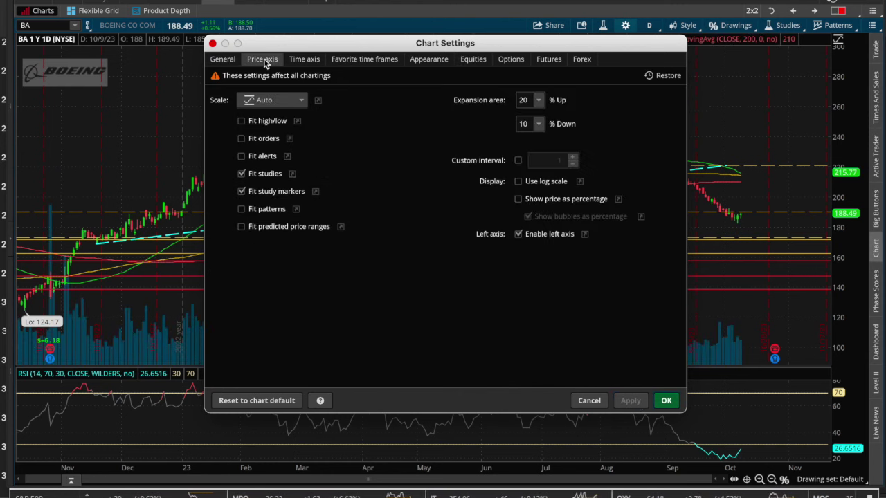
pyautogui.click(221, 61)
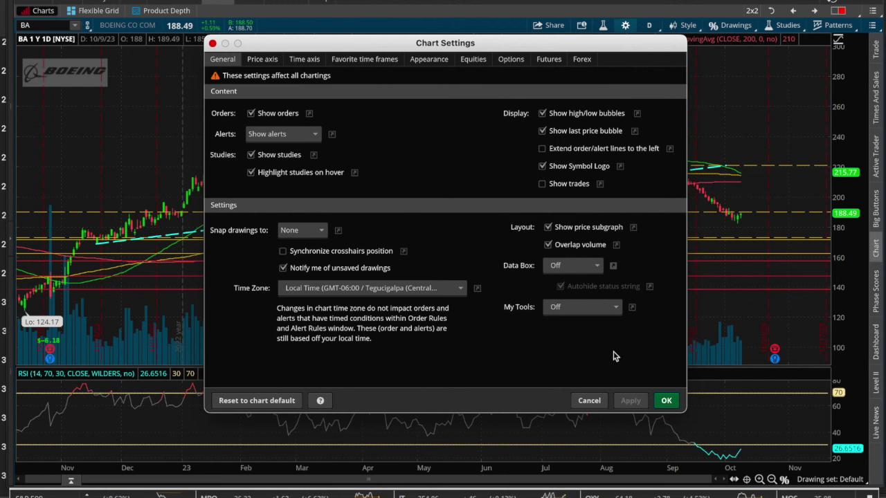
pyautogui.click(666, 400)
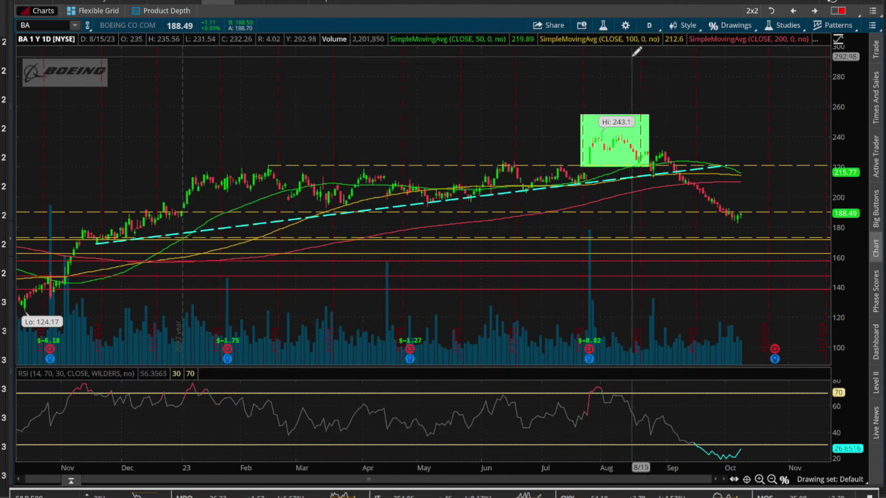
# - Open Edit Studies and Strategies and scroll down through the available studies list
pyautogui.click(604, 27)
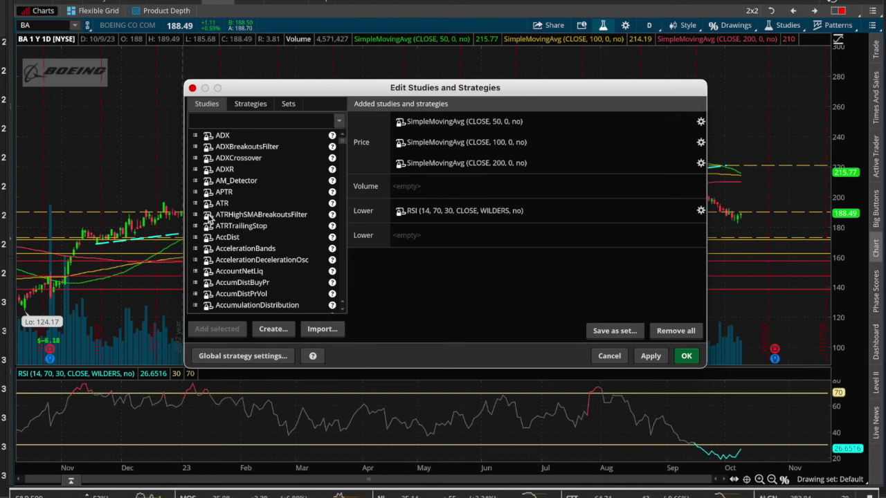
pyautogui.scroll(-3, 234, 220)
pyautogui.scroll(-10, 234, 220)
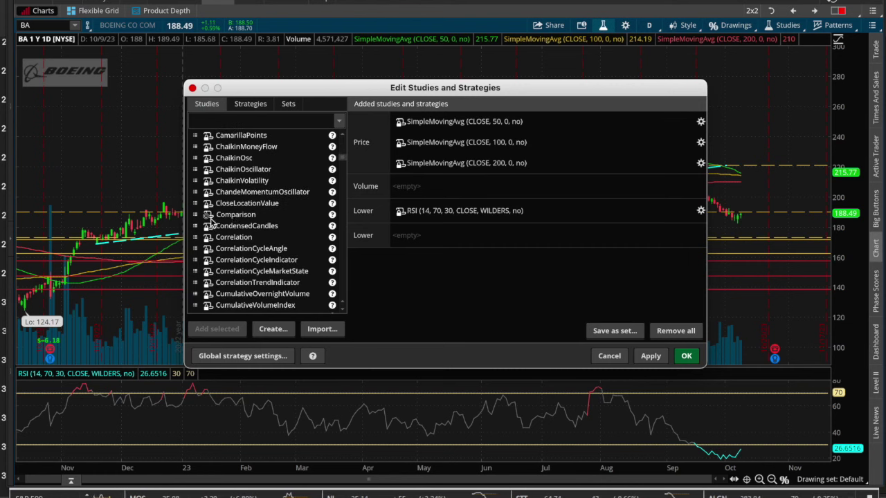
pyautogui.scroll(-10, 208, 215)
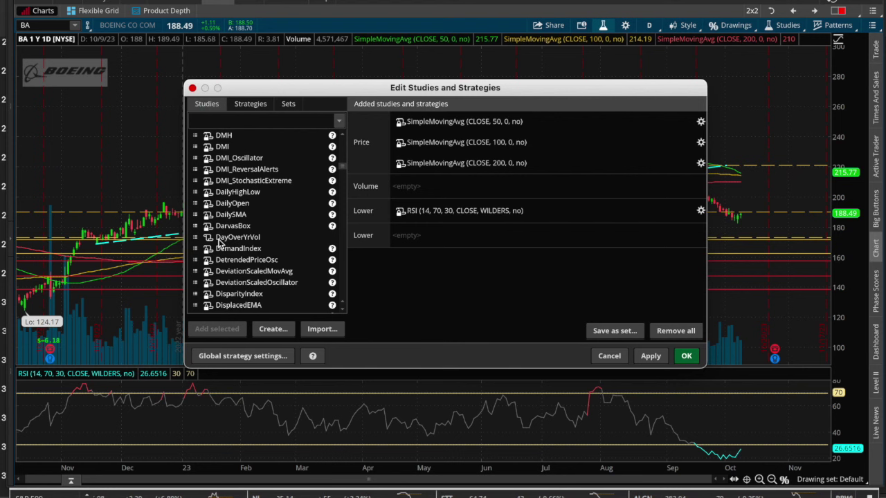
# - Read through the DayOverYrVol script and cancel without saving
pyautogui.click(209, 237)
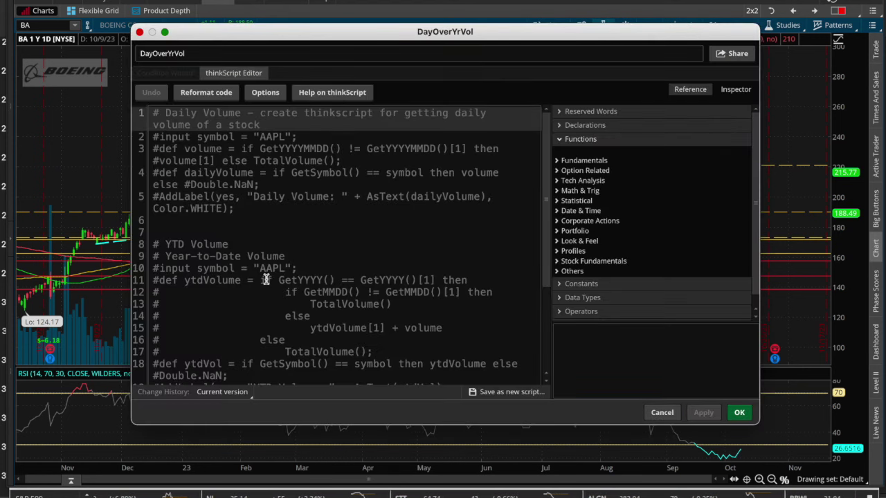
pyautogui.scroll(-5, 265, 279)
pyautogui.doubleClick(237, 340)
pyautogui.click(246, 348)
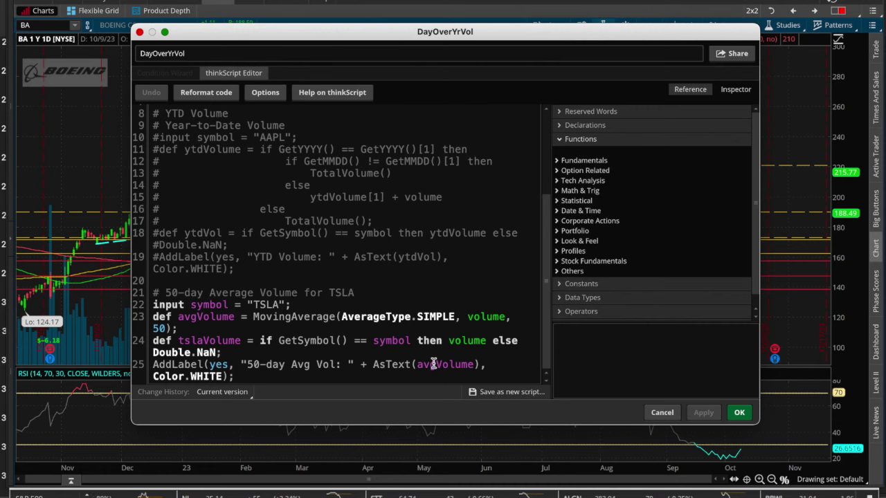
pyautogui.click(661, 413)
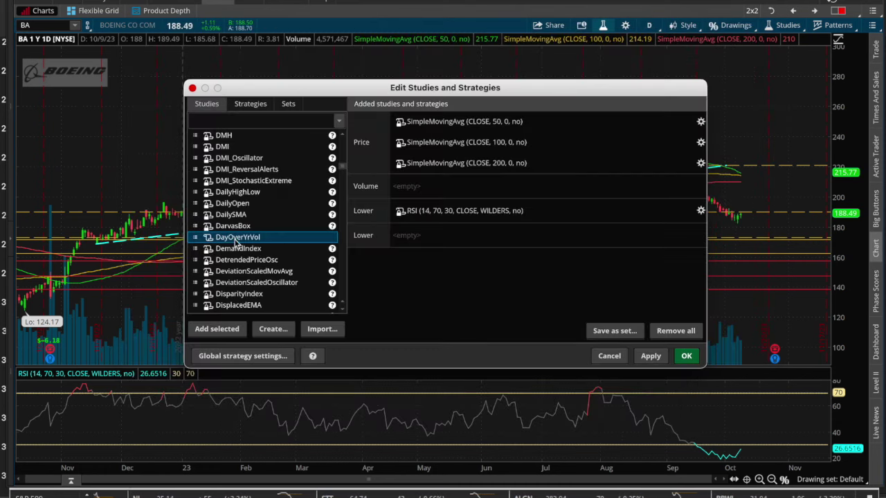
# - Scroll through the DarvasBox script and close it unchanged
pyautogui.click(208, 228)
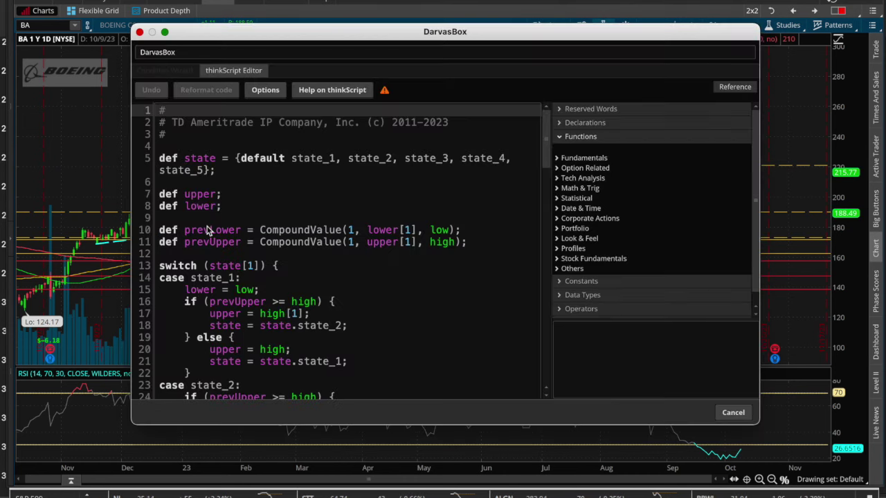
pyautogui.scroll(-20, 339, 302)
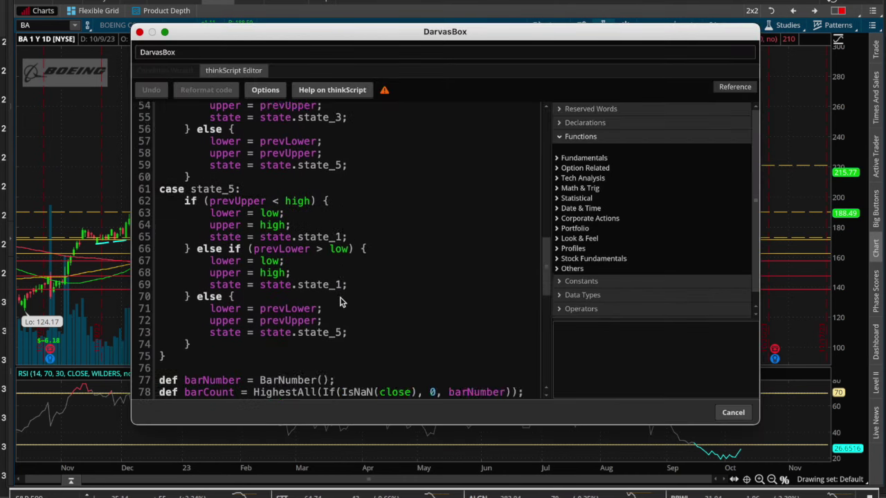
pyautogui.scroll(20, 339, 302)
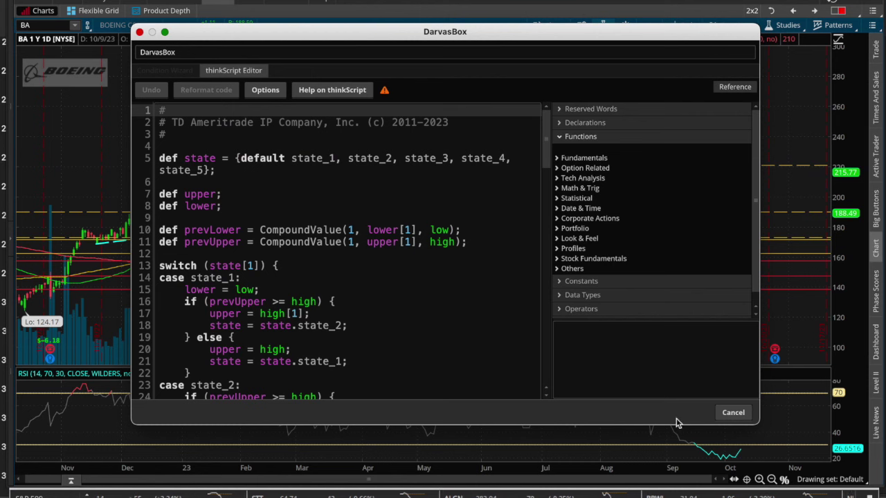
pyautogui.click(733, 412)
# - Reopen DayOverYrVol, type '#' on line 6, then discard the edit
pyautogui.click(208, 237)
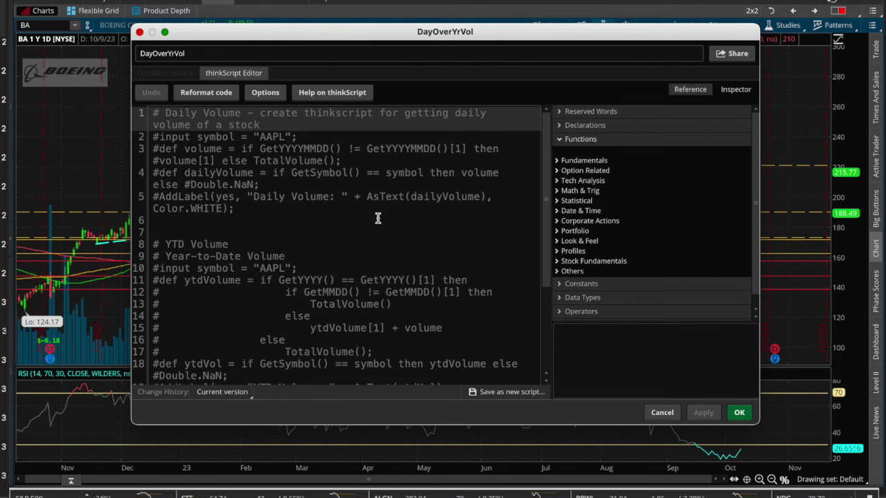
pyautogui.click(378, 218)
pyautogui.write('#')
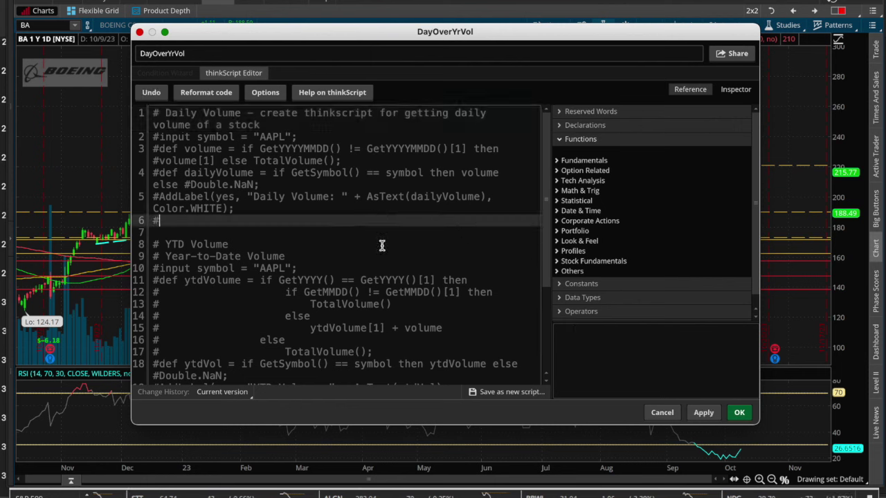
pyautogui.click(664, 415)
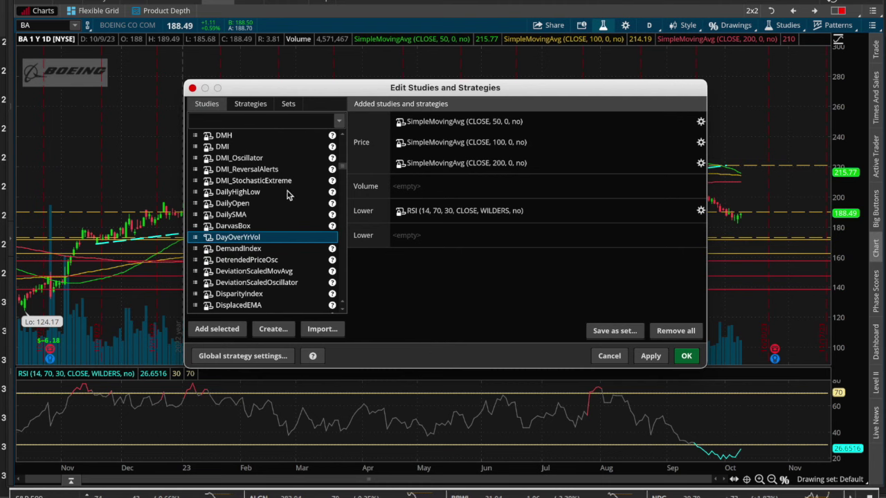
# - Search studies for 'macd' and add MACD (12, 26, 9, EXPONENTIAL) as a lower study below RSI
pyautogui.click(239, 122)
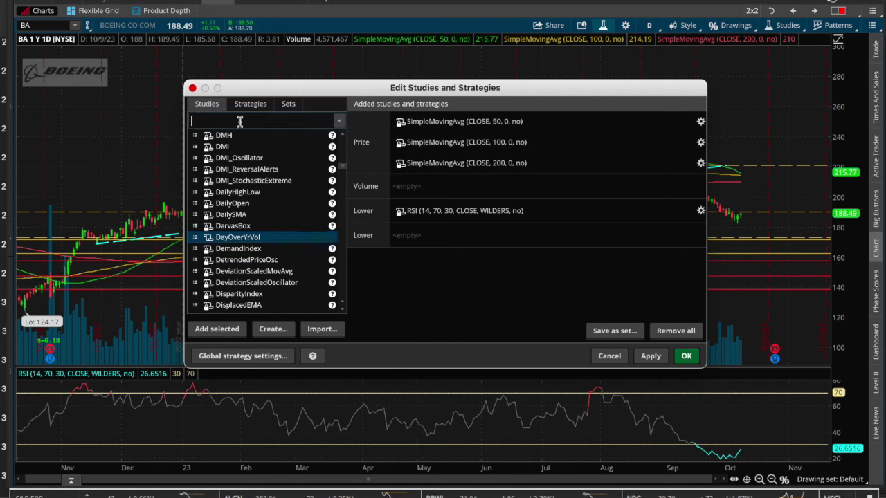
pyautogui.write('macd')
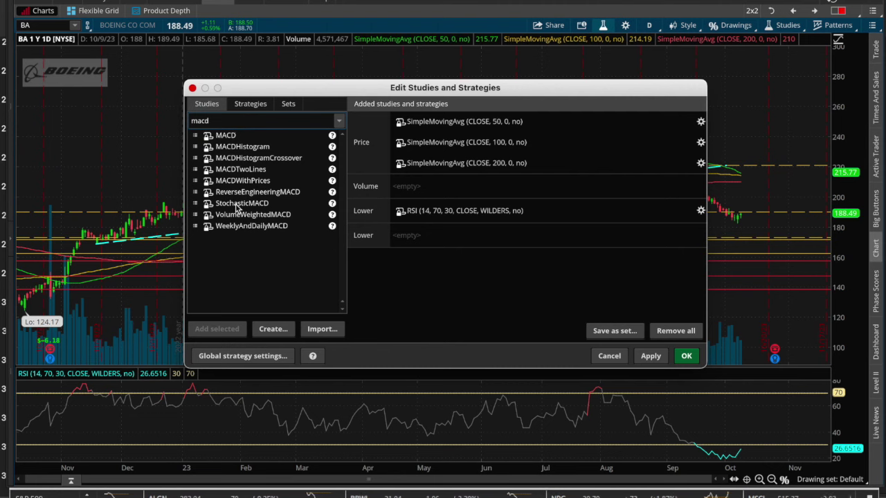
pyautogui.doubleClick(237, 137)
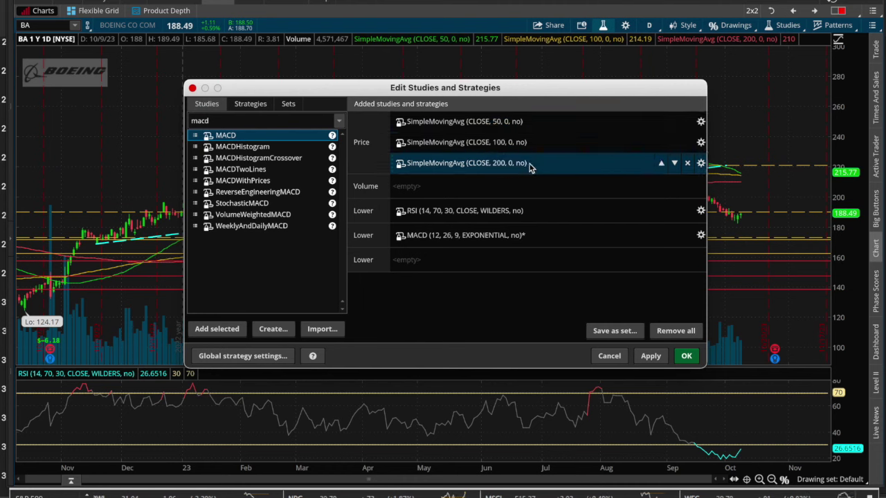
# - Confirm the 200 SMA settings and apply the studies so a MACD pane appears under RSI
pyautogui.click(700, 164)
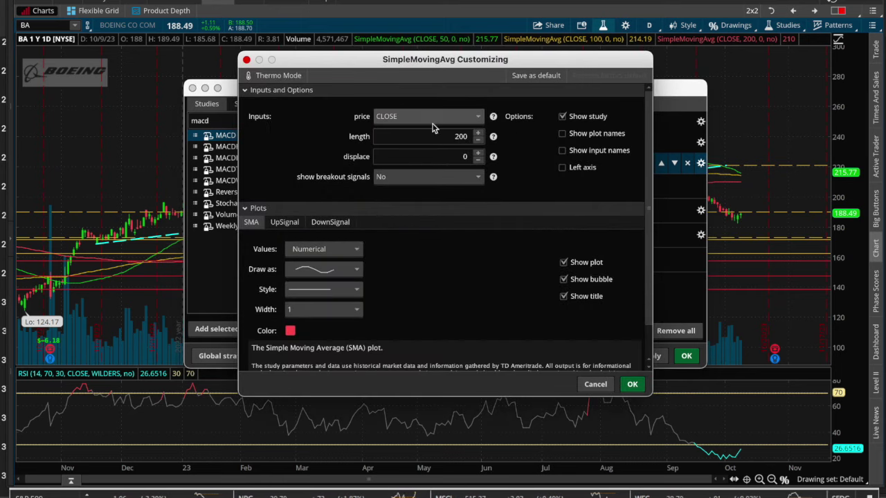
pyautogui.doubleClick(450, 137)
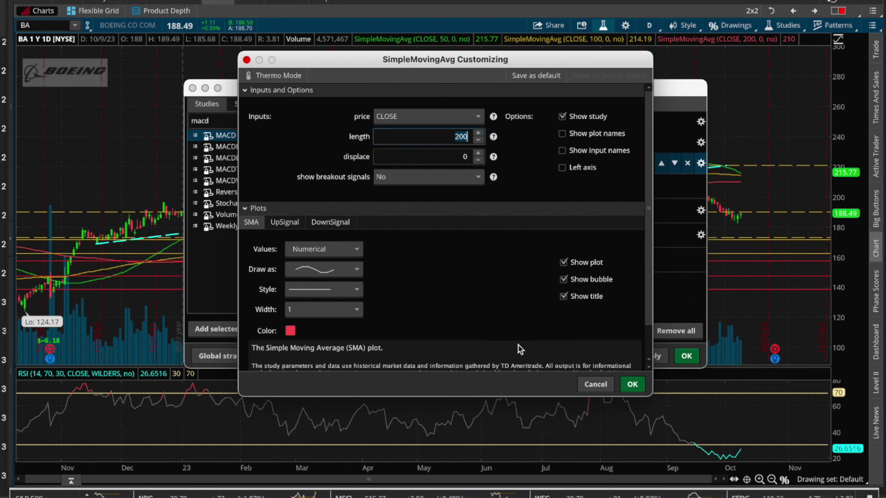
pyautogui.click(630, 386)
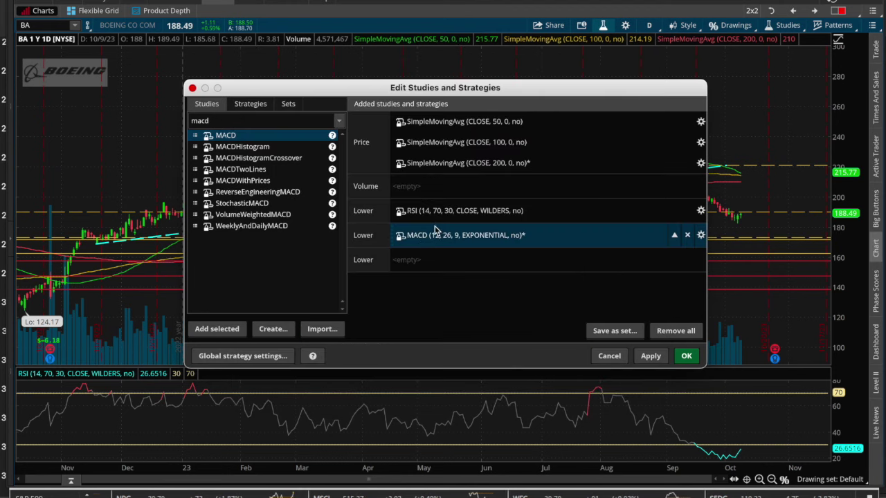
pyautogui.click(651, 357)
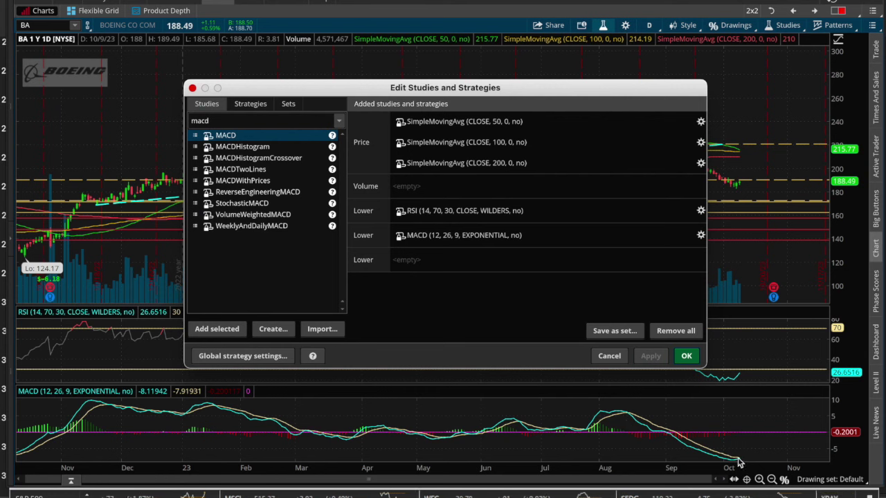
# - Move the studies dialog left, remove MACD from the study list, and select the old search text
pyautogui.moveTo(648, 88); pyautogui.dragTo(595, 92)
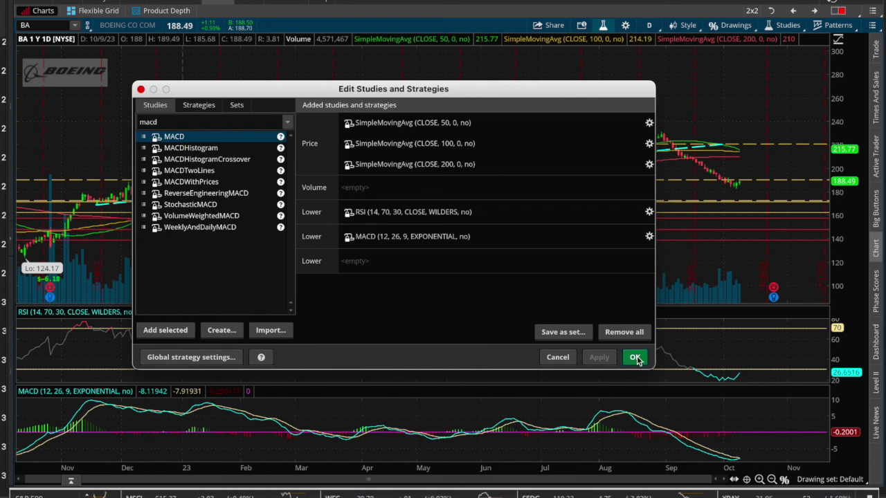
pyautogui.click(636, 237)
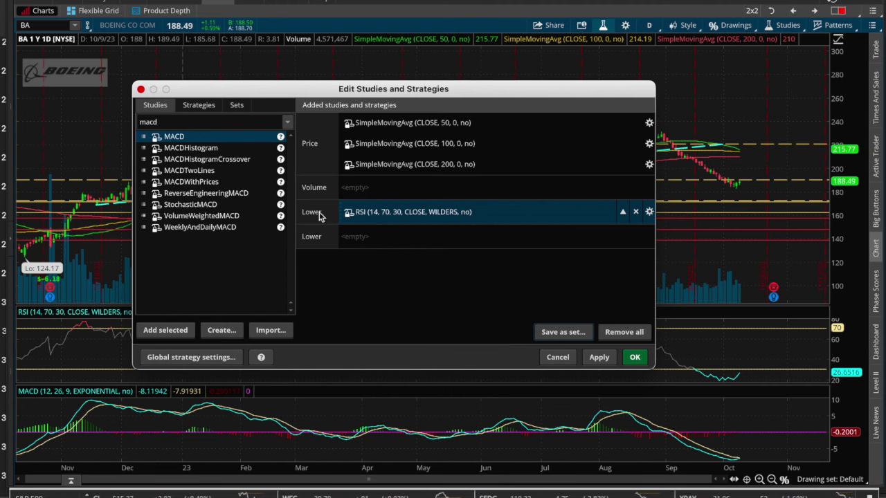
pyautogui.doubleClick(164, 121)
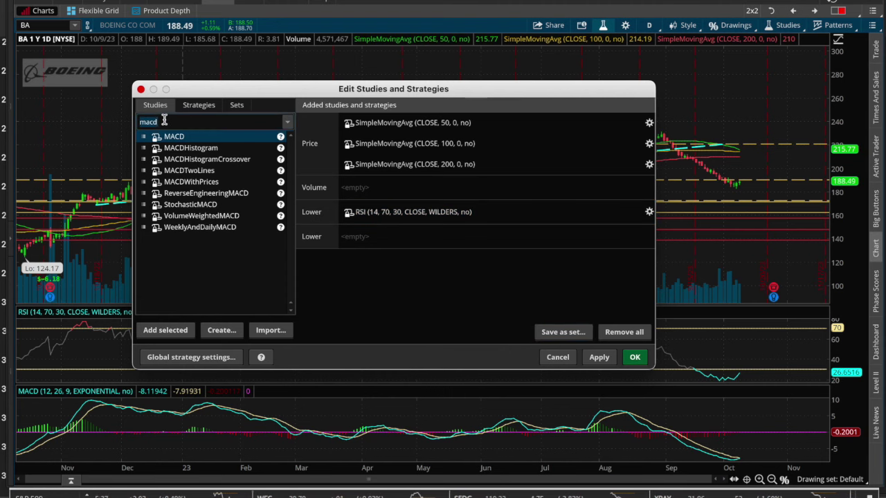
# - Browse studies matching 'ich' and then 'boll', then cancel the Edit Studies and Strategies dialog
pyautogui.write('ich')
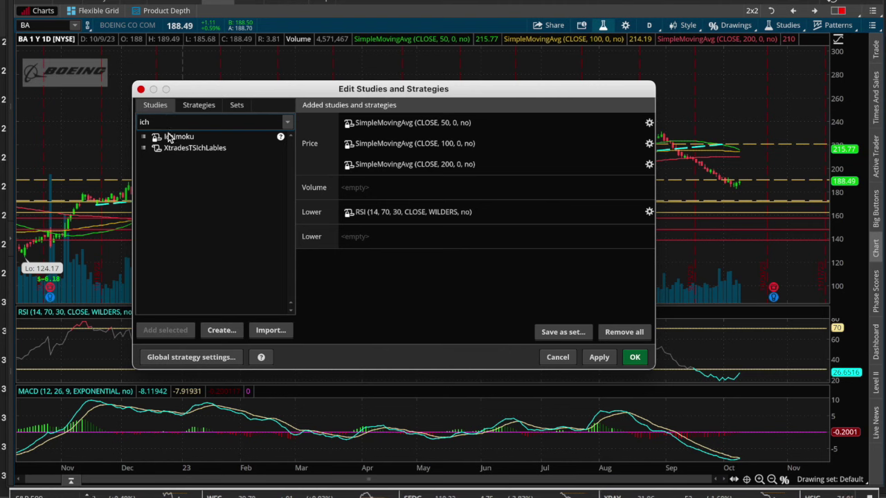
pyautogui.doubleClick(159, 121)
pyautogui.write('boll')
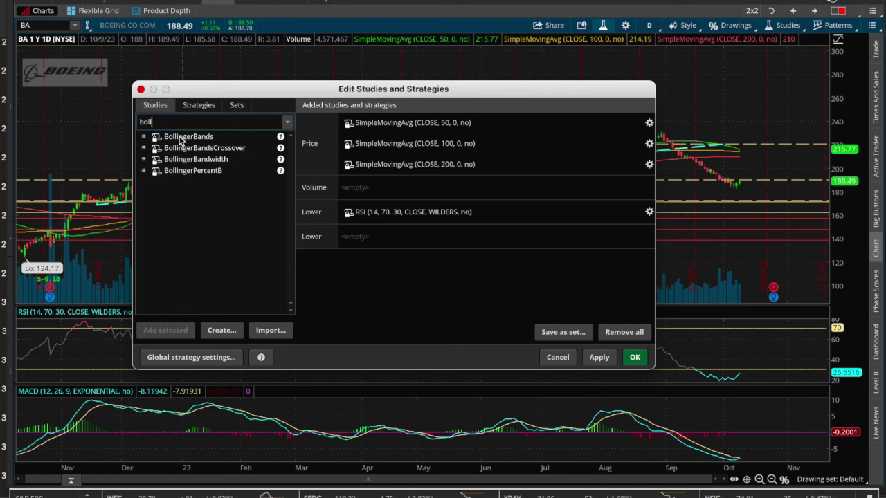
pyautogui.click(557, 357)
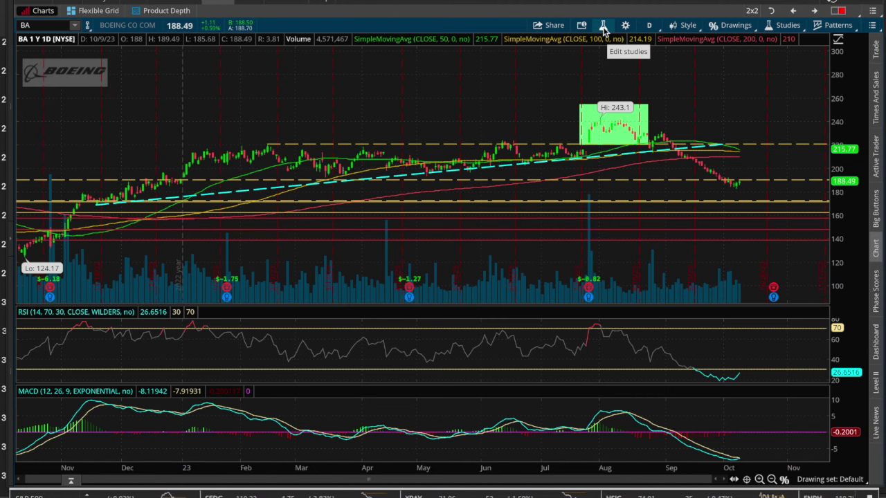
pyautogui.click(555, 25)
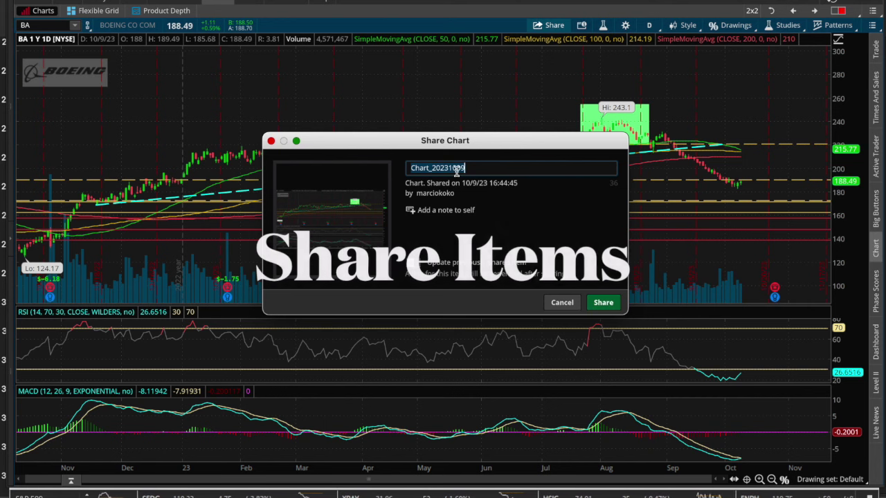
pyautogui.click(561, 302)
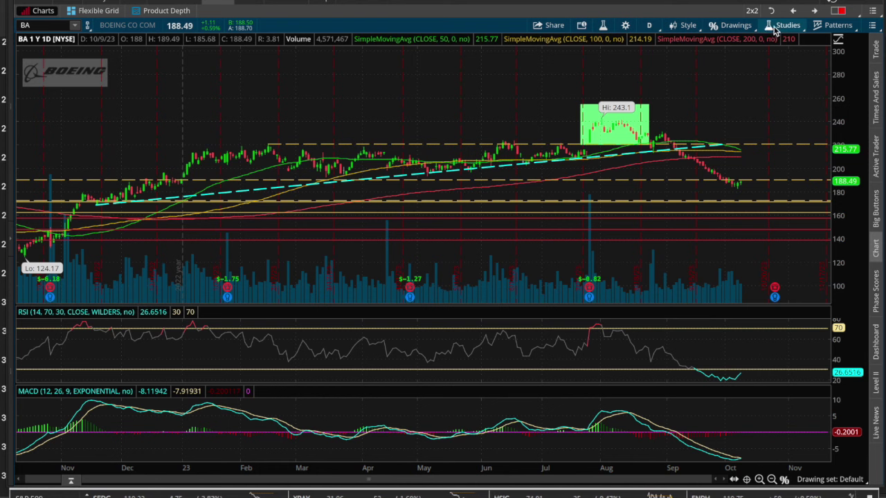
# - Display the Channel Up classic pattern on the Boeing daily chart from Select Patterns
pyautogui.click(828, 33)
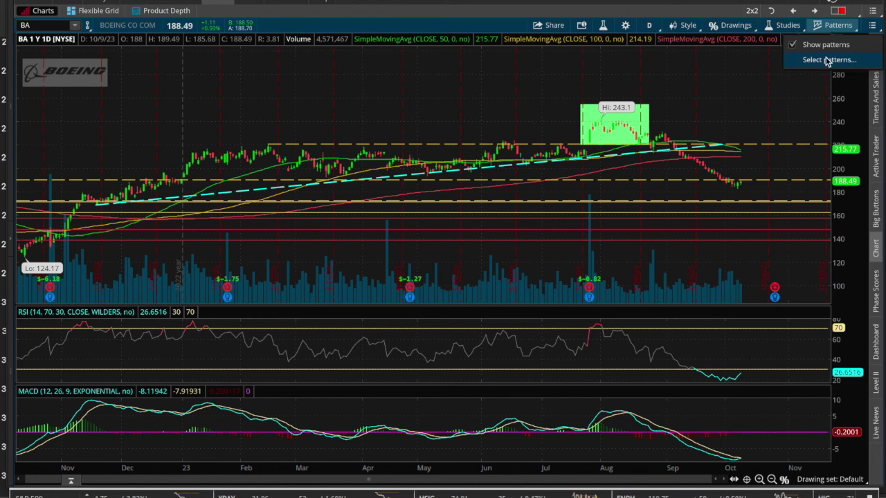
pyautogui.click(828, 61)
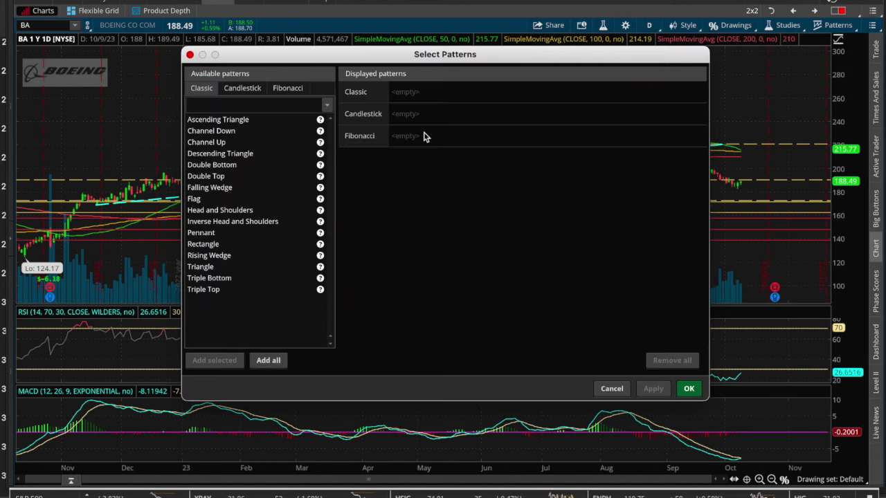
pyautogui.click(243, 89)
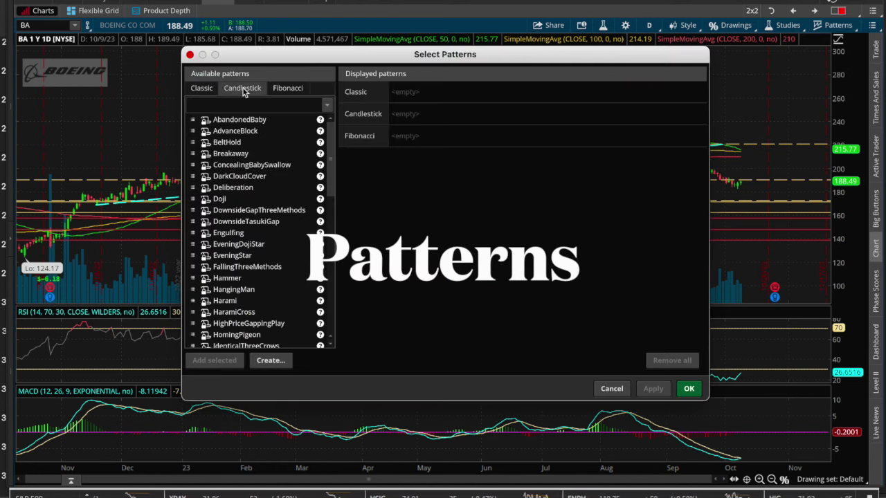
pyautogui.click(207, 89)
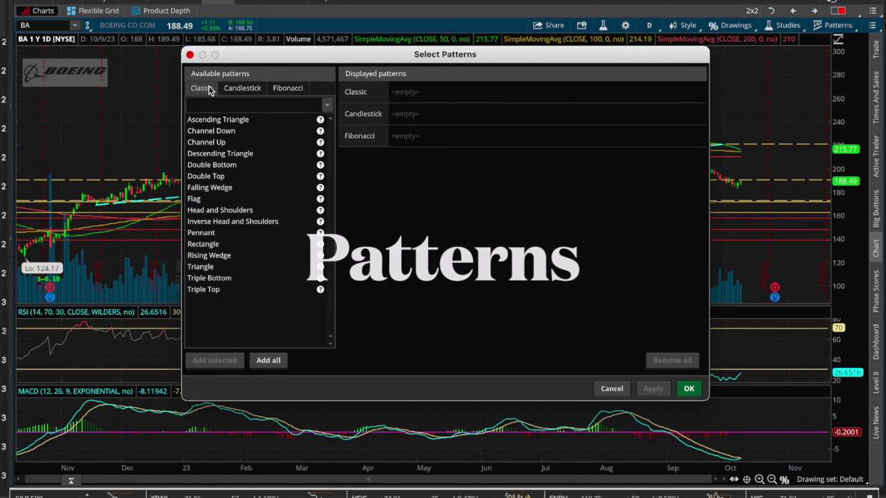
pyautogui.doubleClick(220, 144)
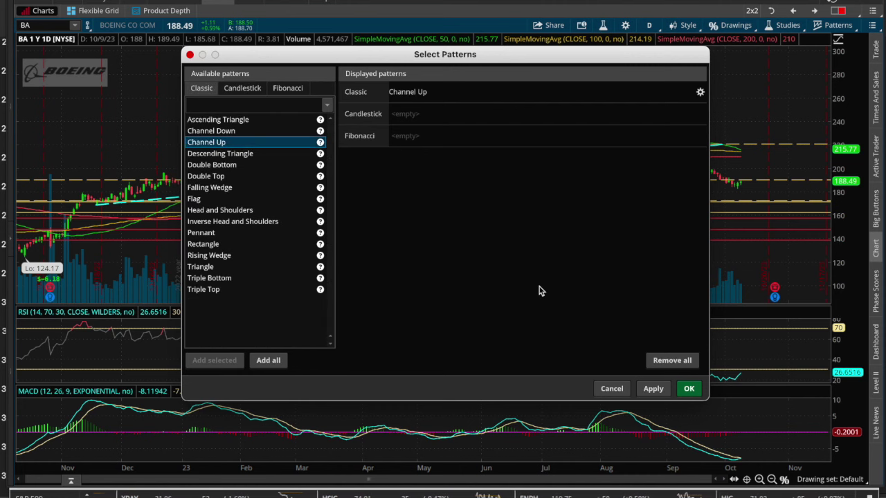
pyautogui.click(652, 388)
pyautogui.click(688, 389)
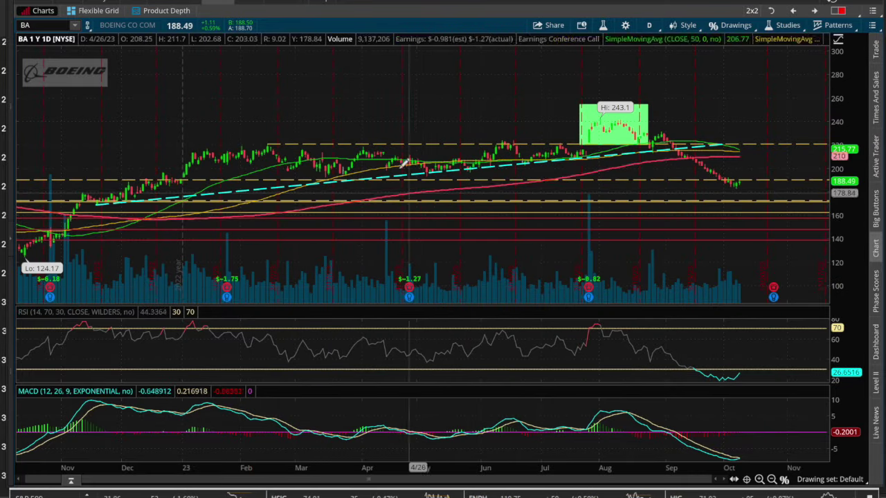
# - Remove the one drawing older than 21 days from the Boeing chart, leaving 11
pyautogui.rightClick(434, 110)
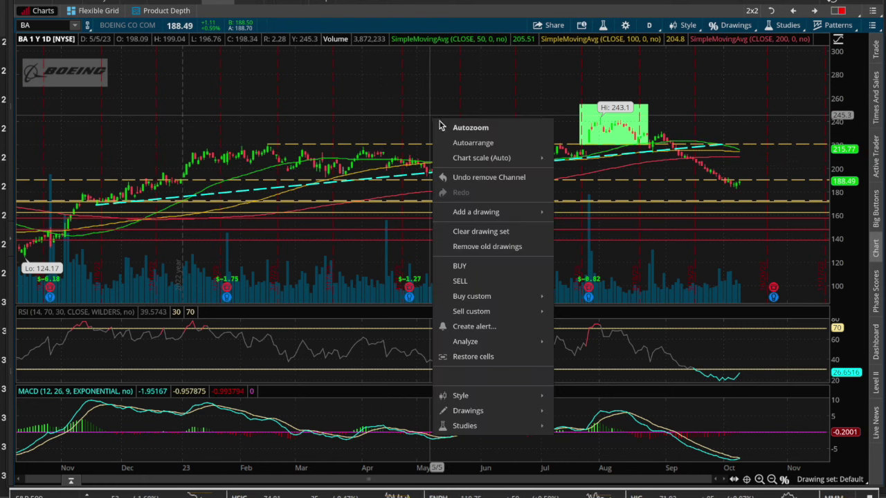
pyautogui.click(489, 247)
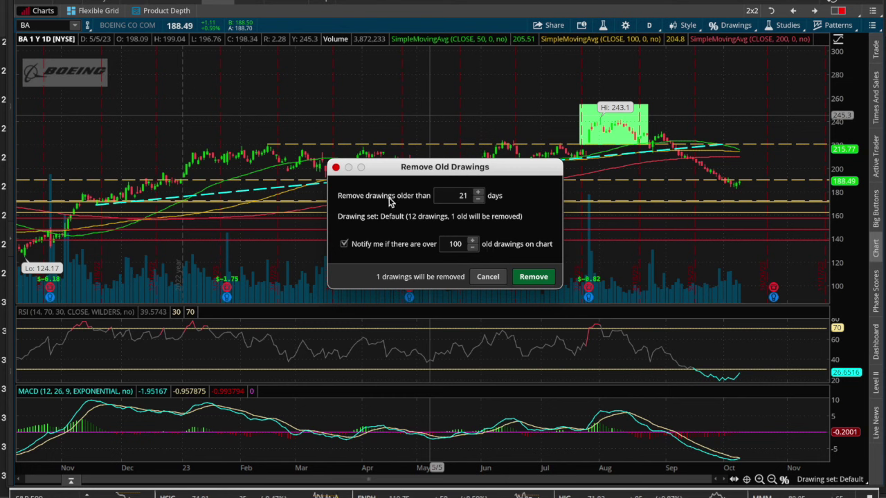
pyautogui.click(529, 277)
pyautogui.click(485, 222)
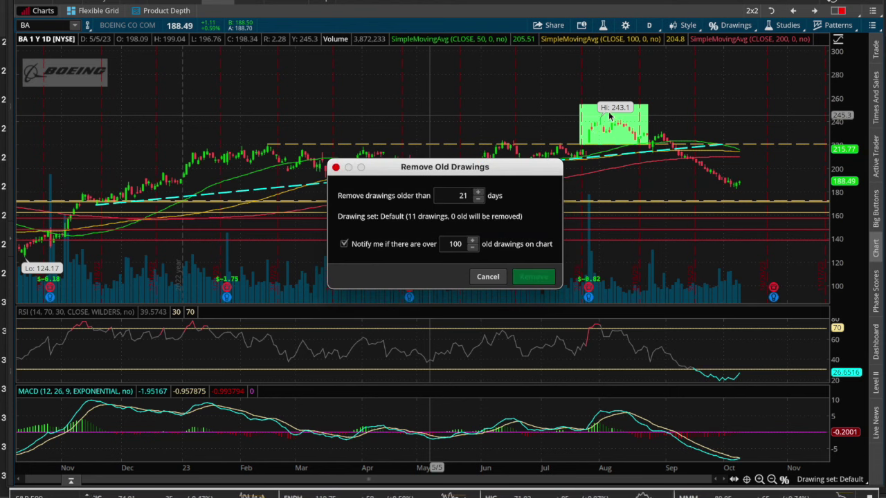
# - Close the old-drawings settings and reopen the Select Patterns list
pyautogui.click(487, 277)
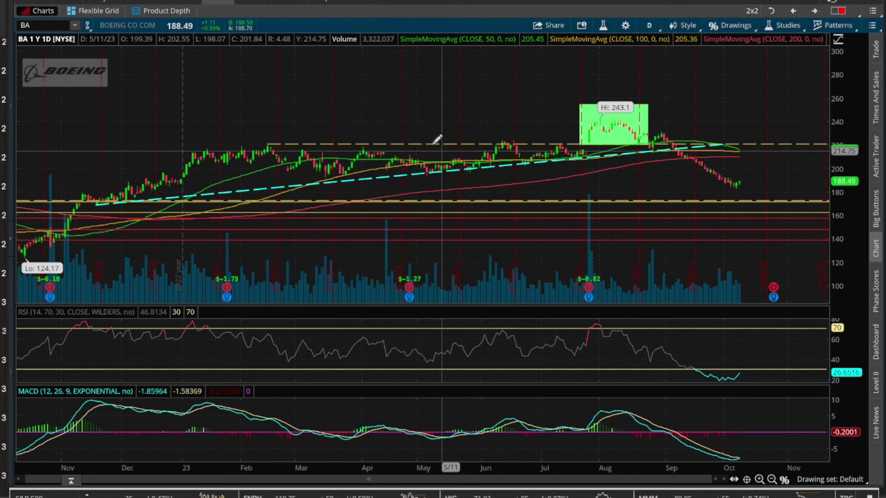
pyautogui.click(833, 28)
pyautogui.click(829, 59)
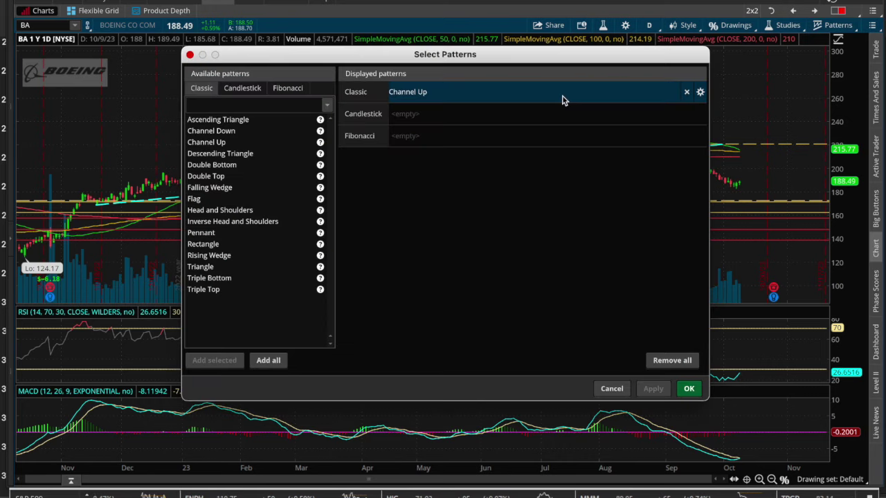
# - Replace the Channel Up pattern with Double Bottom on the Boeing chart and apply it
pyautogui.click(687, 92)
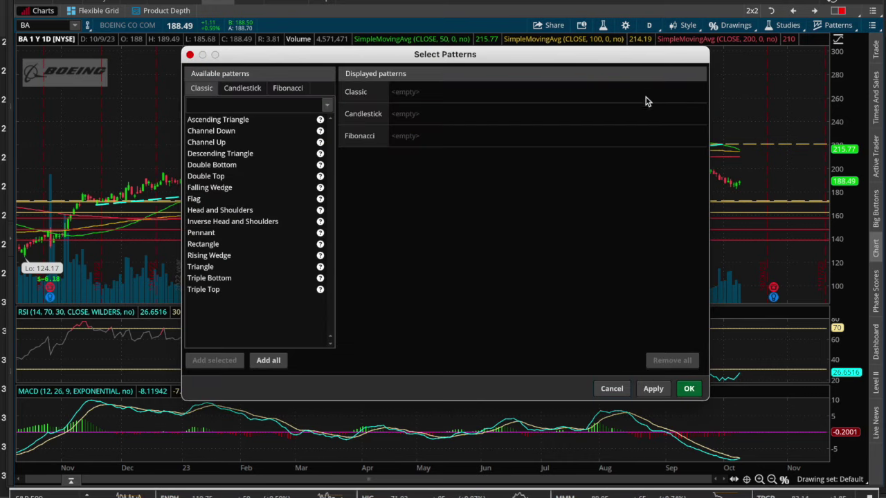
pyautogui.doubleClick(210, 201)
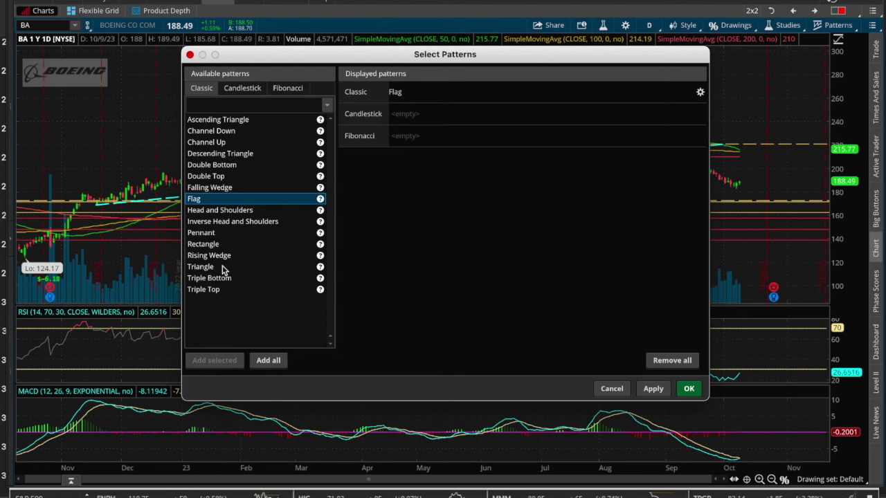
pyautogui.doubleClick(221, 168)
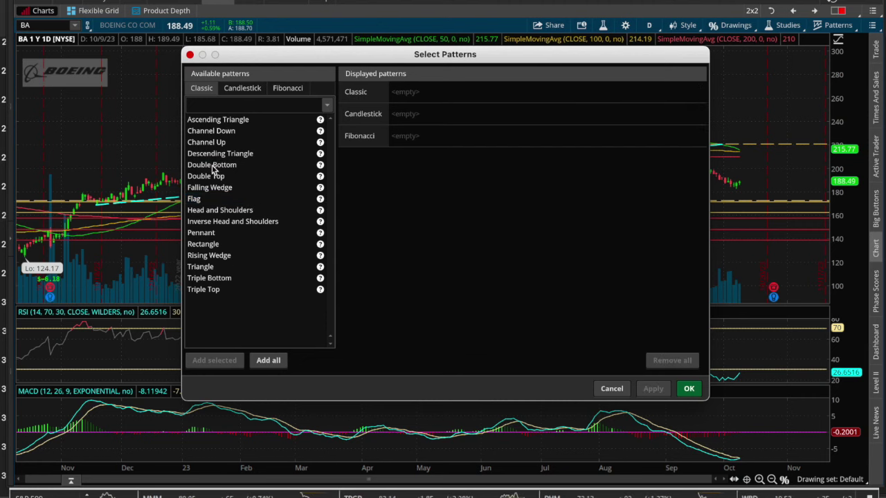
pyautogui.doubleClick(213, 168)
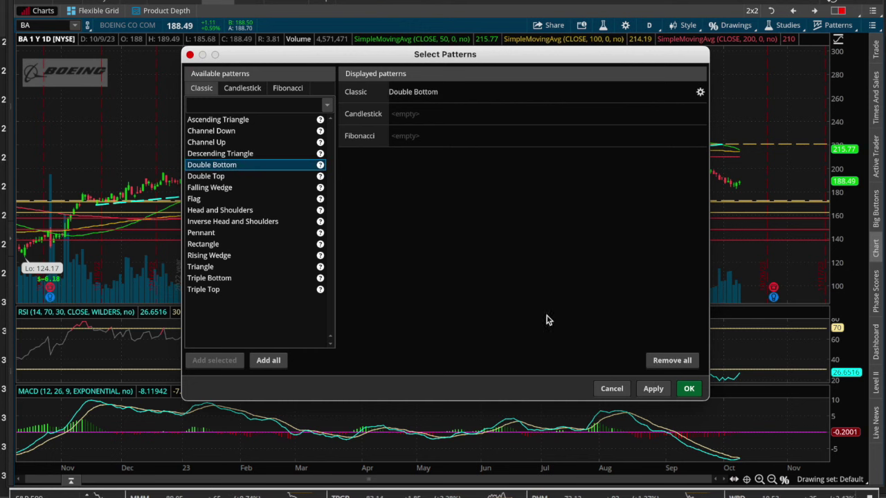
pyautogui.click(653, 389)
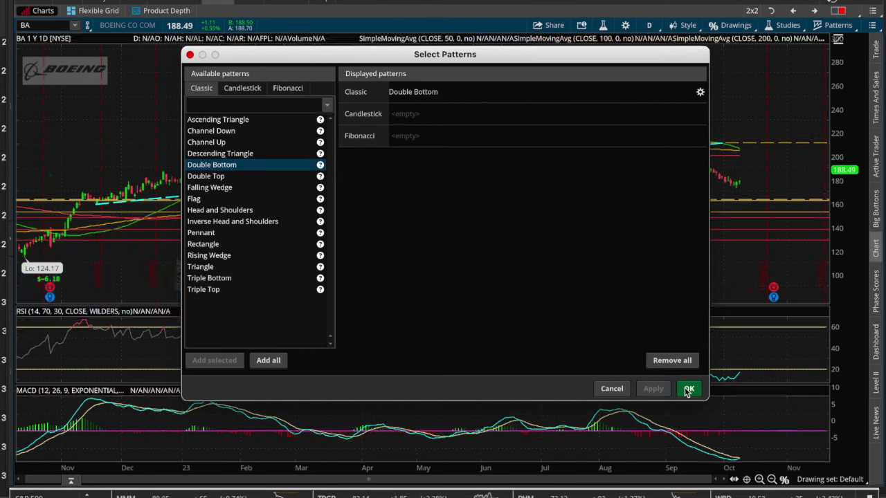
pyautogui.click(688, 389)
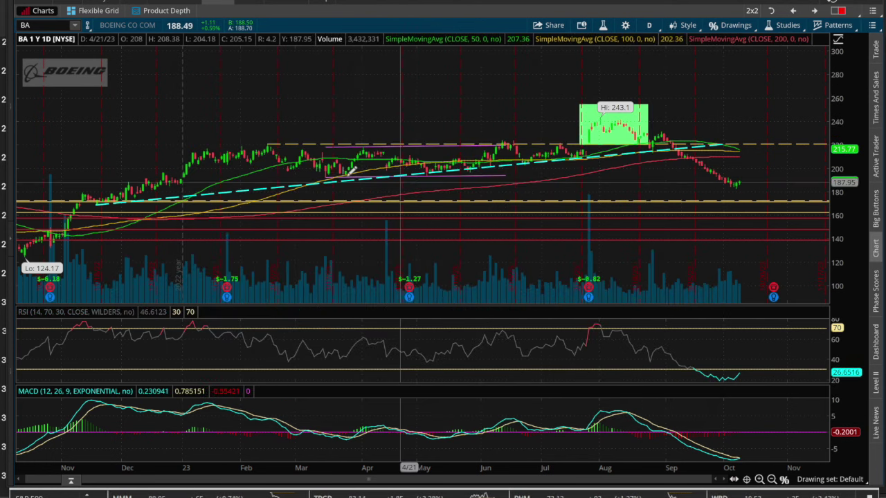
pyautogui.moveTo(350, 171)
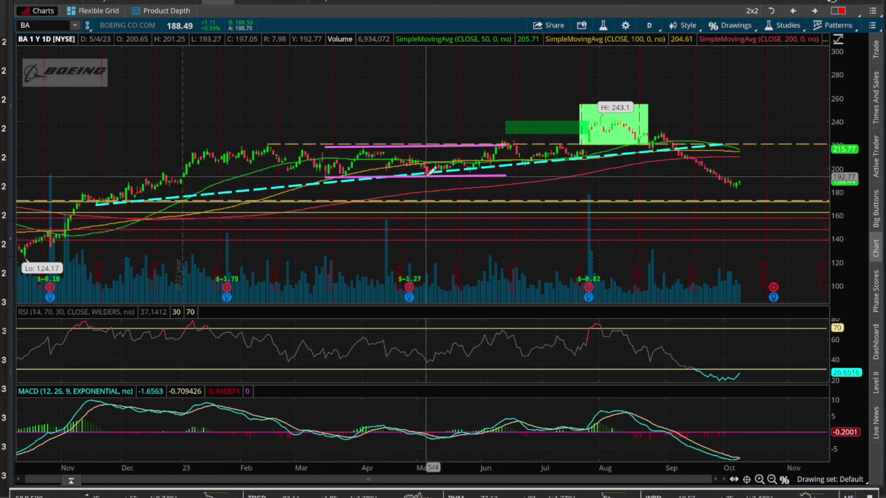
pyautogui.moveTo(429, 173)
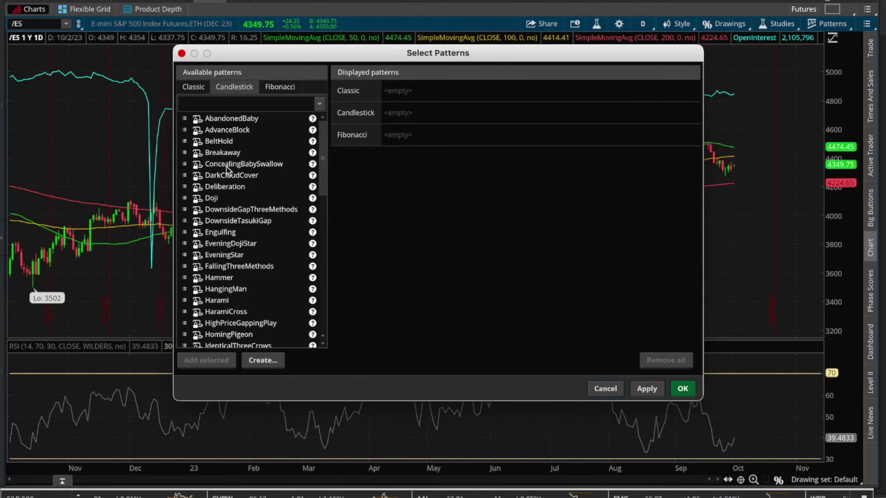
# - Add the Doji and Hammer candlestick patterns to the /ES futures chart and apply them
pyautogui.doubleClick(212, 200)
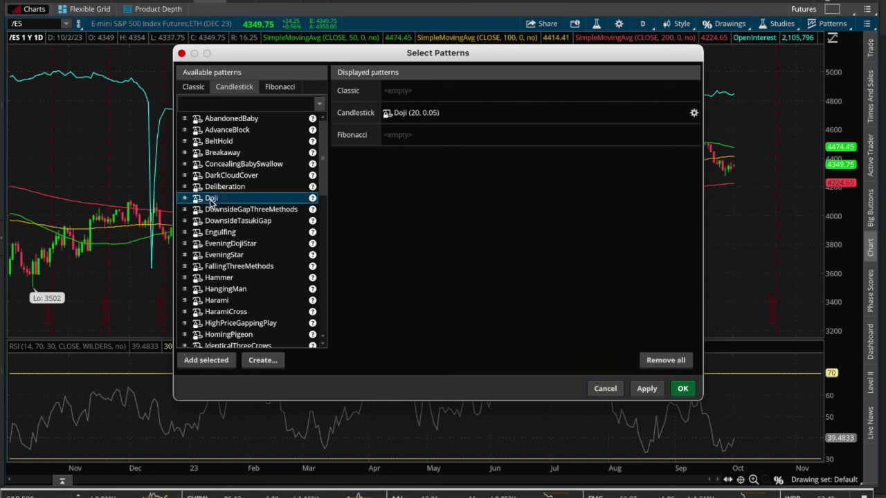
pyautogui.doubleClick(227, 279)
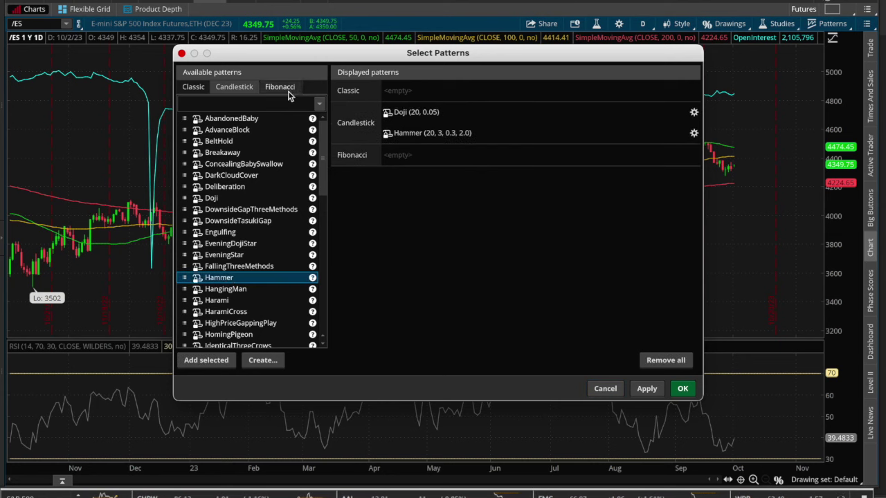
pyautogui.click(648, 389)
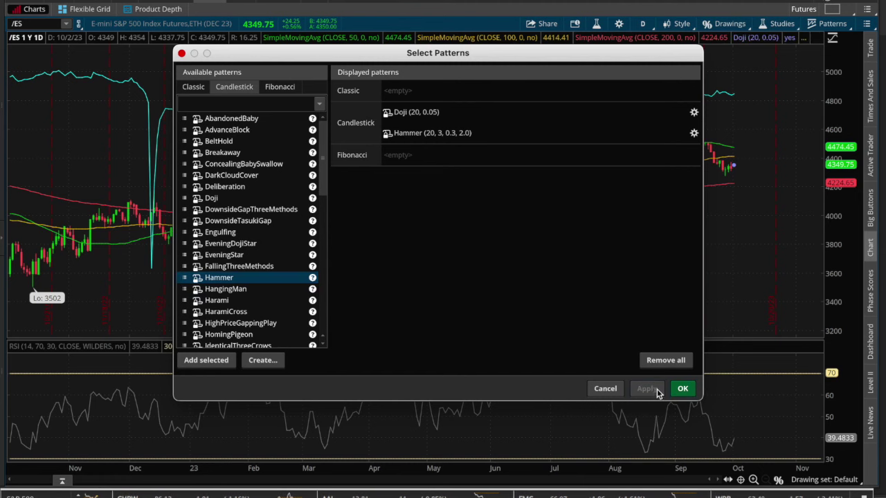
pyautogui.click(682, 388)
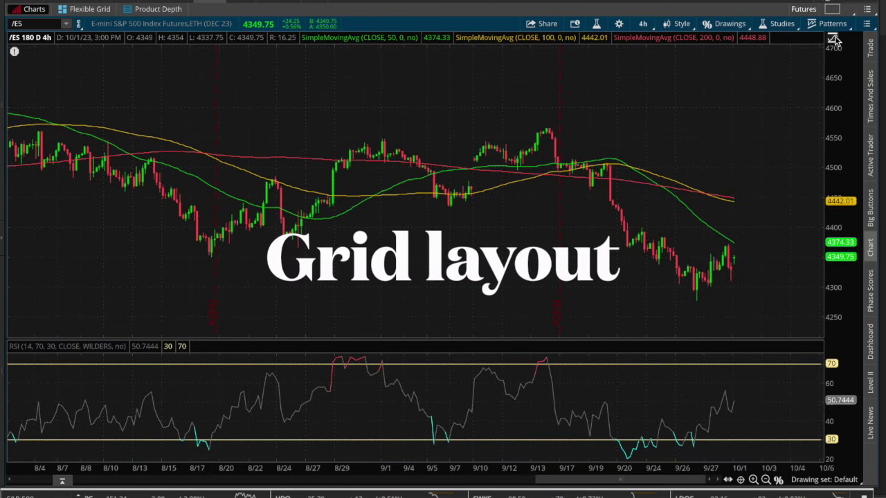
# - Split the workspace into a 2x2 chart grid and load AAPL in the top-left cell
pyautogui.click(832, 9)
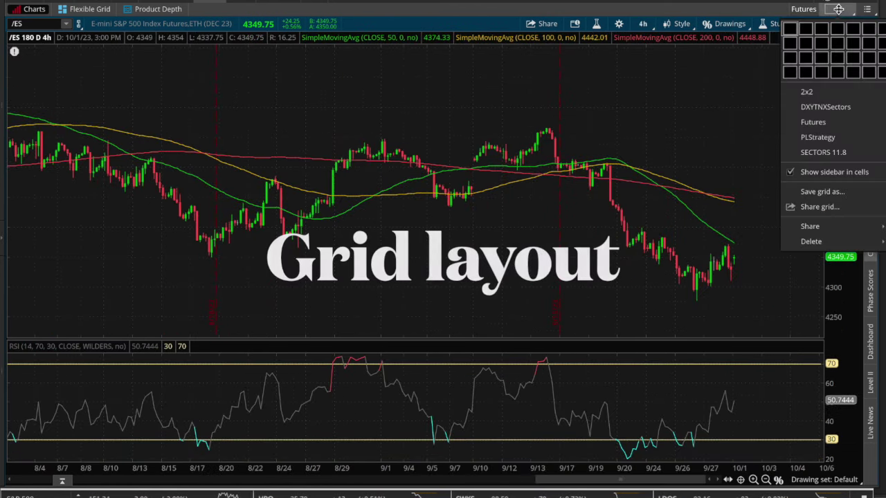
pyautogui.click(811, 45)
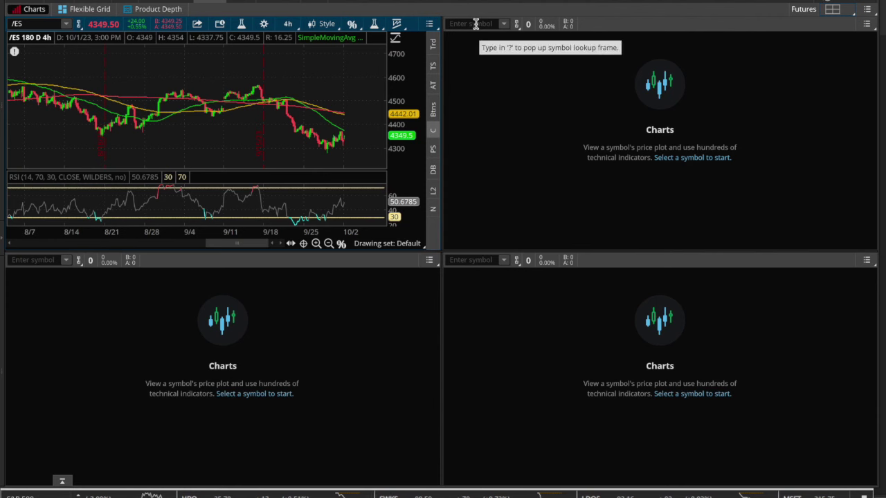
pyautogui.click(31, 24)
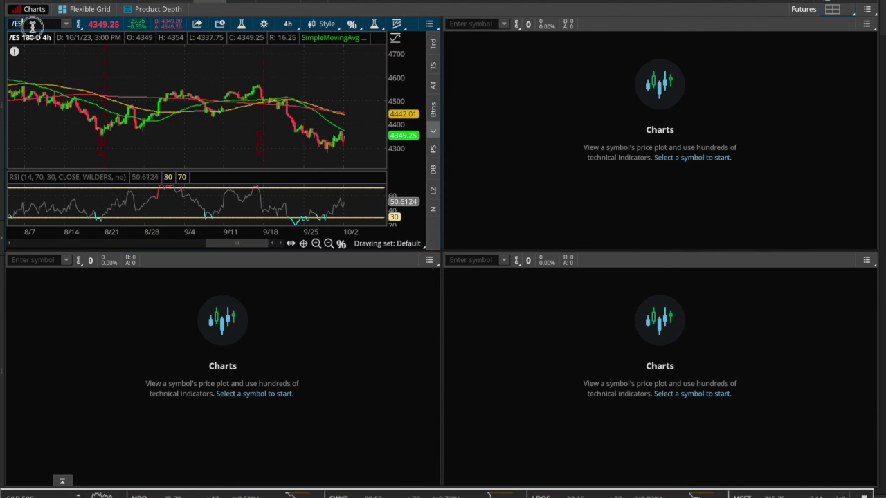
pyautogui.write('AAPL')
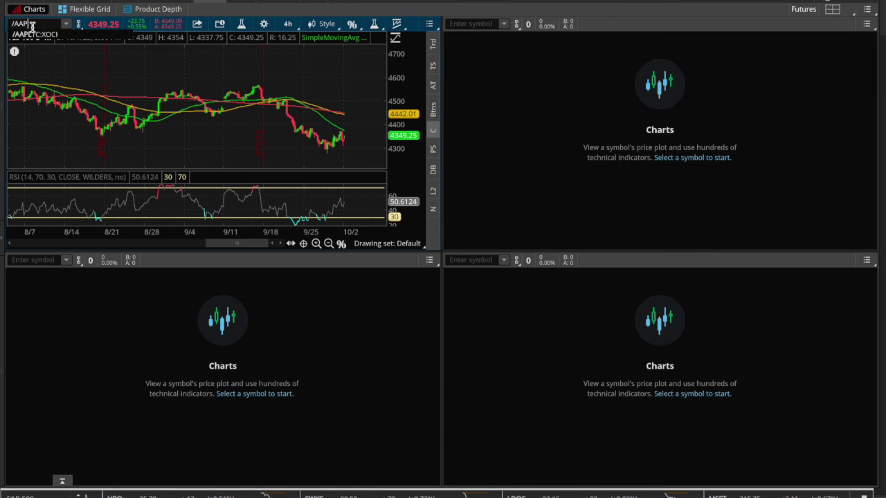
pyautogui.press('BackSpace')
pyautogui.write('A')
pyautogui.write('PL')
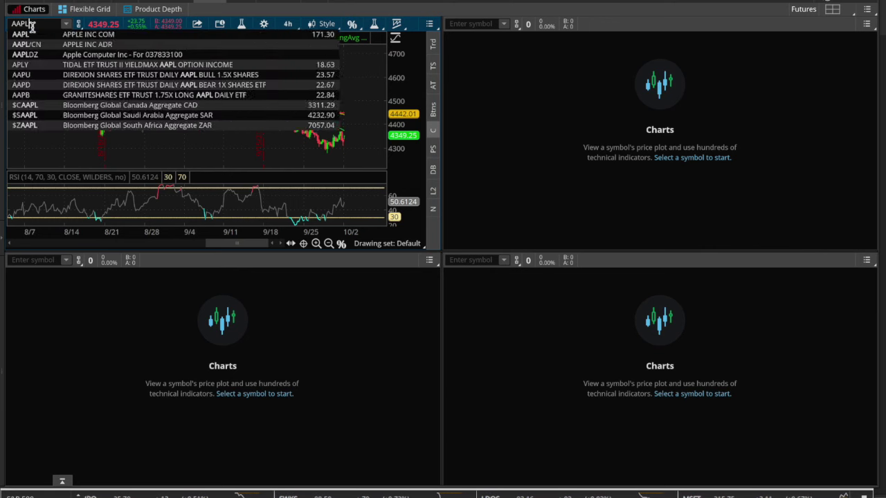
pyautogui.press('Return')
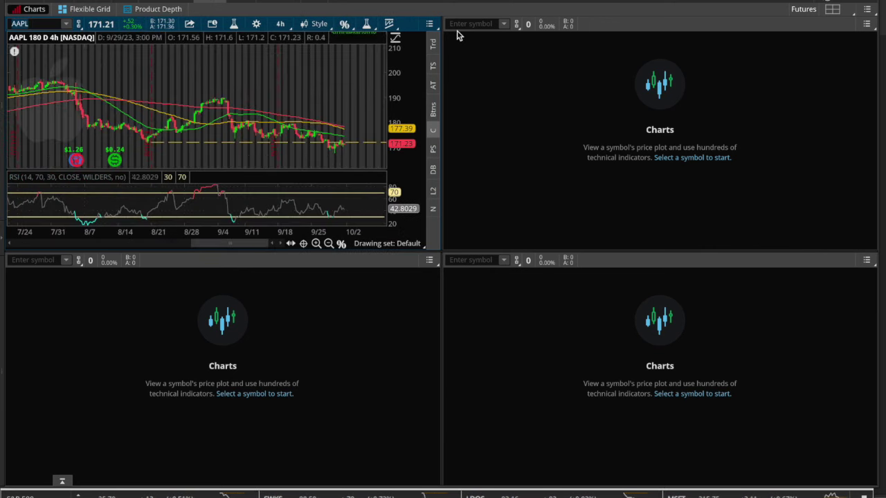
# - Load SPY in the top-right cell, then choose the saved SECTORS 11.8 grid layout
pyautogui.click(466, 24)
pyautogui.write('SPY')
pyautogui.press('Return')
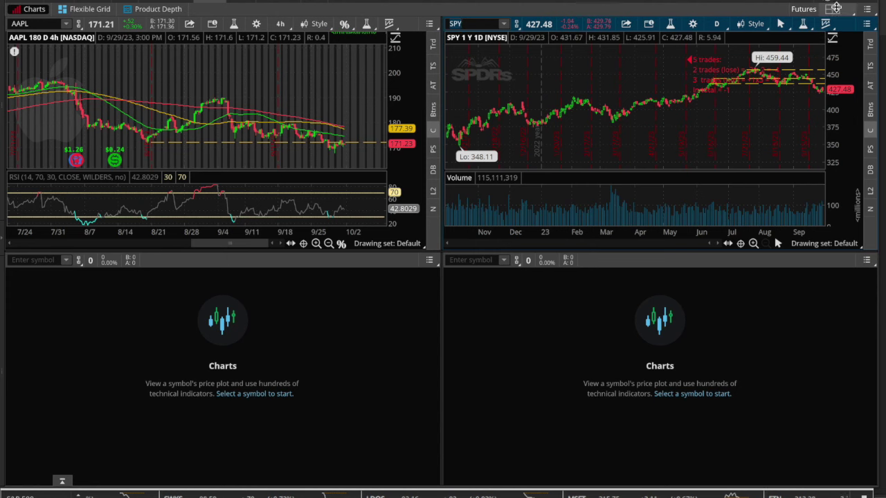
pyautogui.click(836, 8)
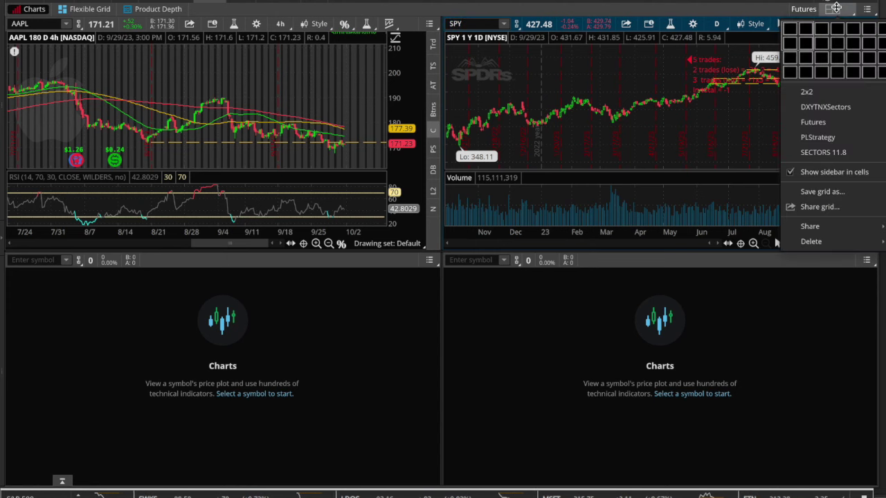
pyautogui.click(824, 153)
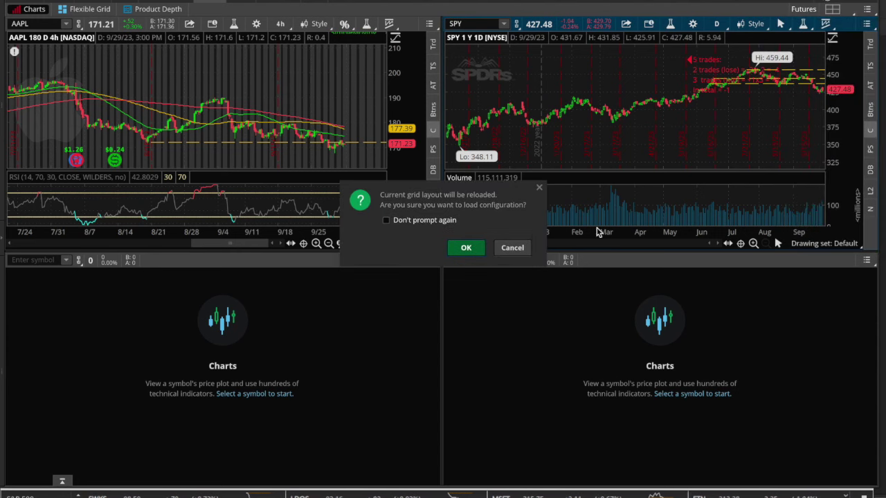